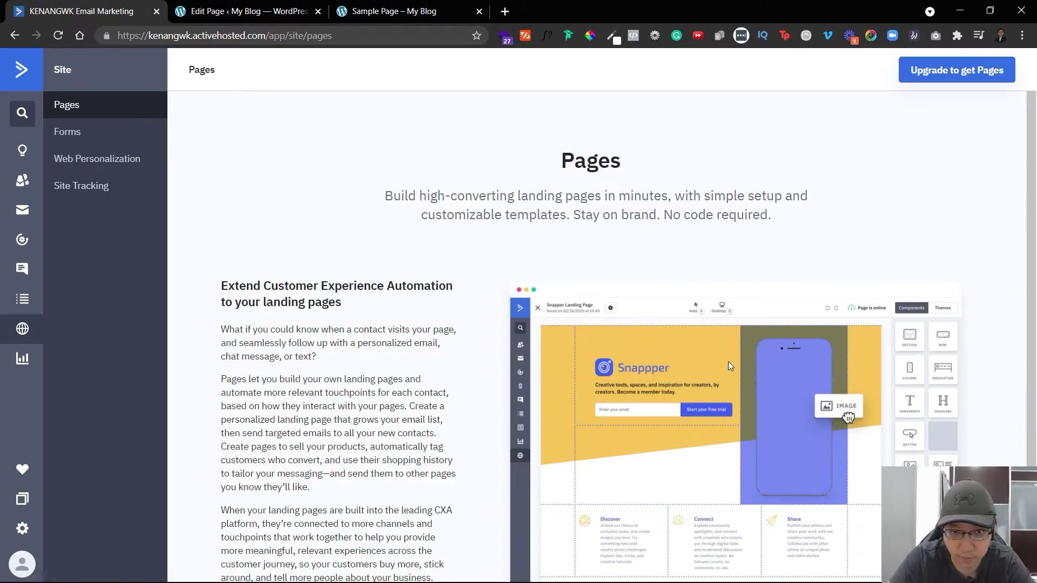
Create an inline form named "Test Opt In" that subscribes contacts to the Master Contact List.
scroll(780, 332, down, 1)
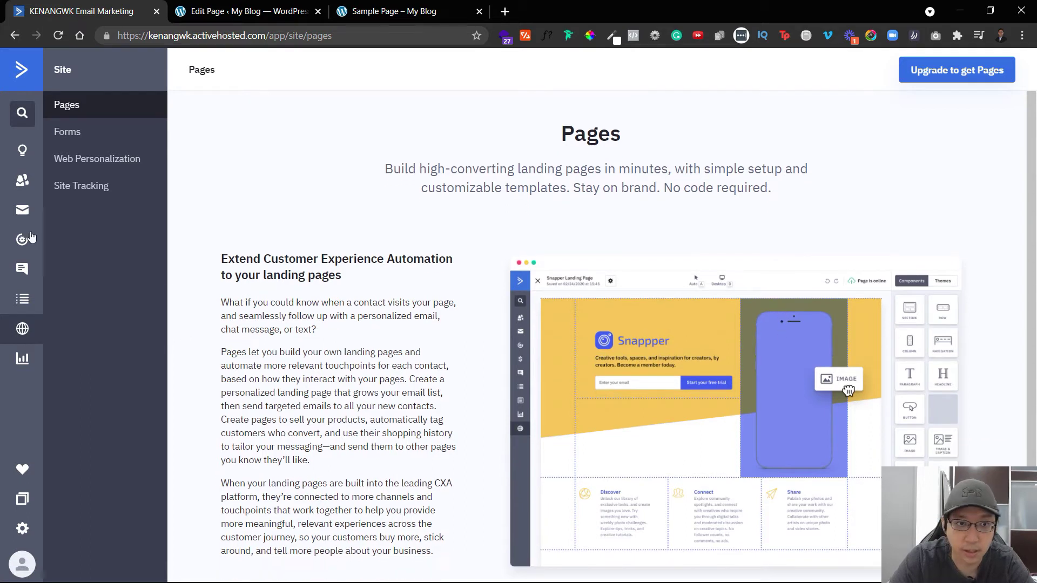
click(109, 138)
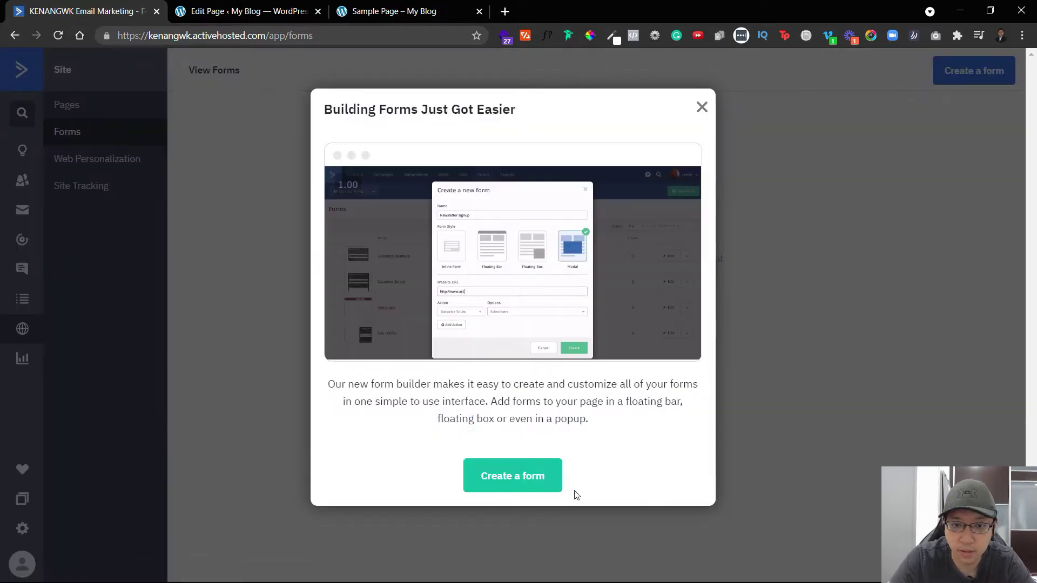
click(508, 478)
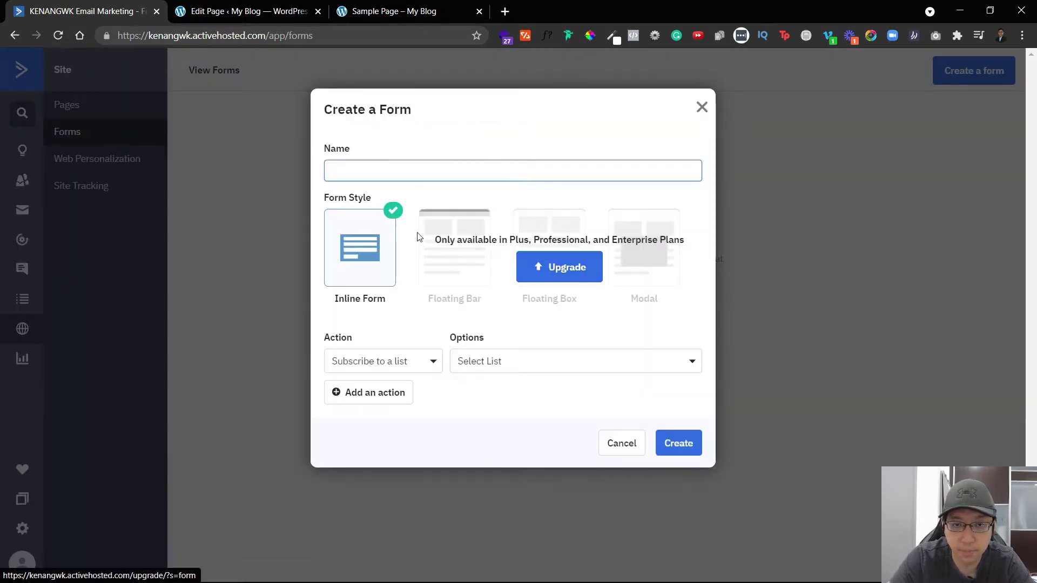
text(Test Opt In)
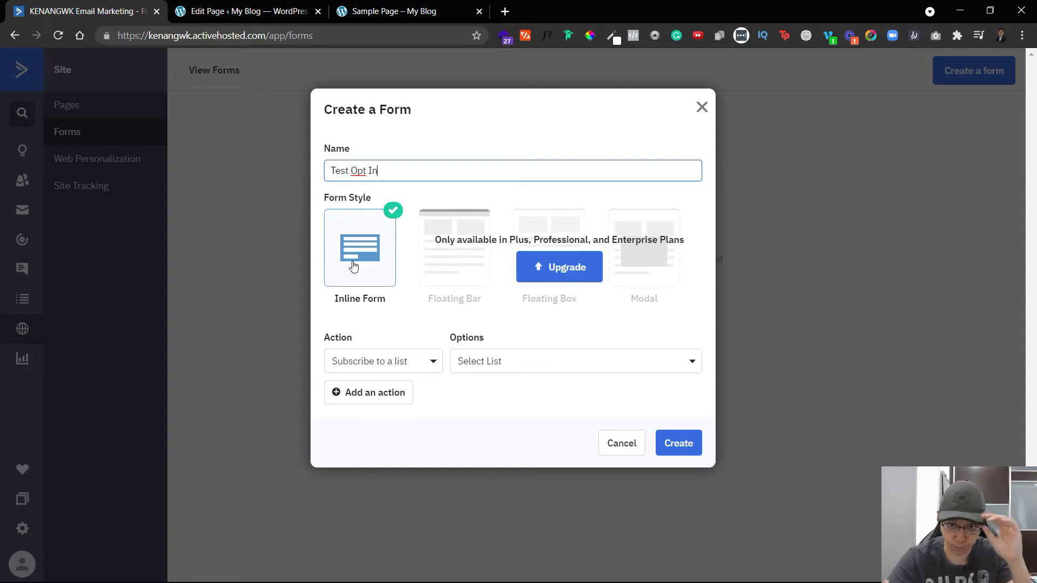
click(422, 373)
click(528, 387)
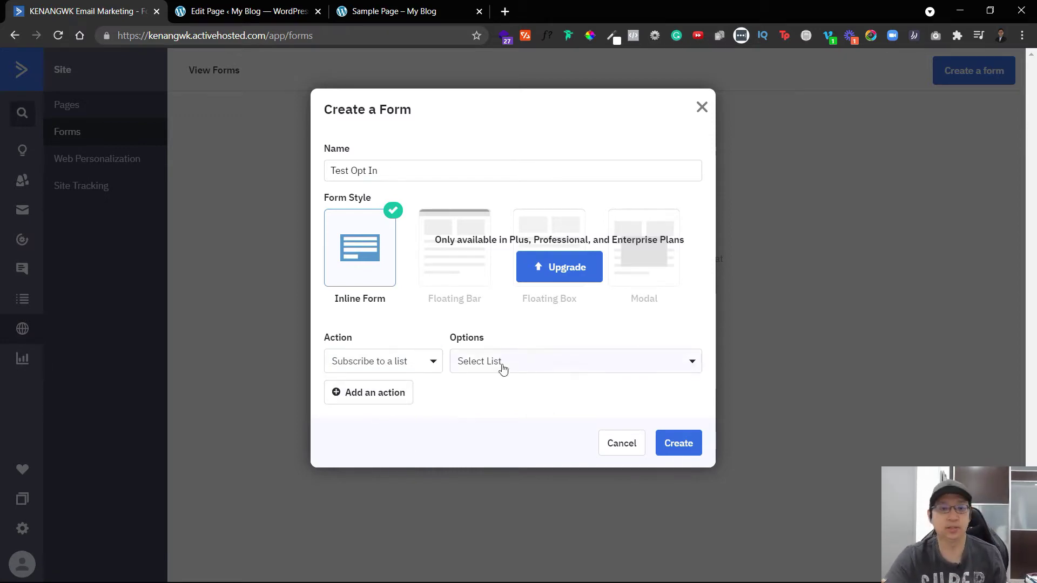
click(558, 370)
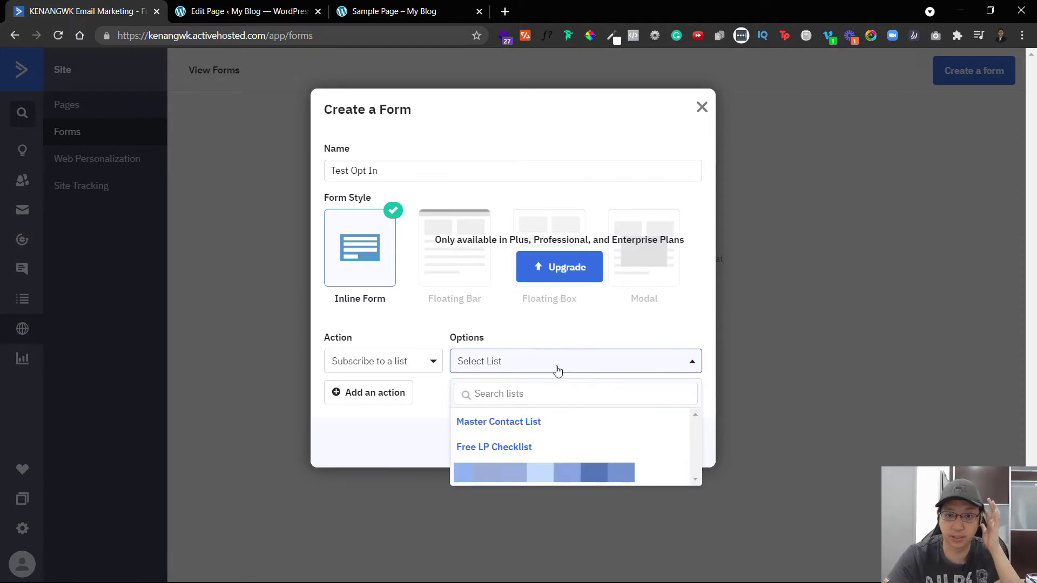
click(569, 427)
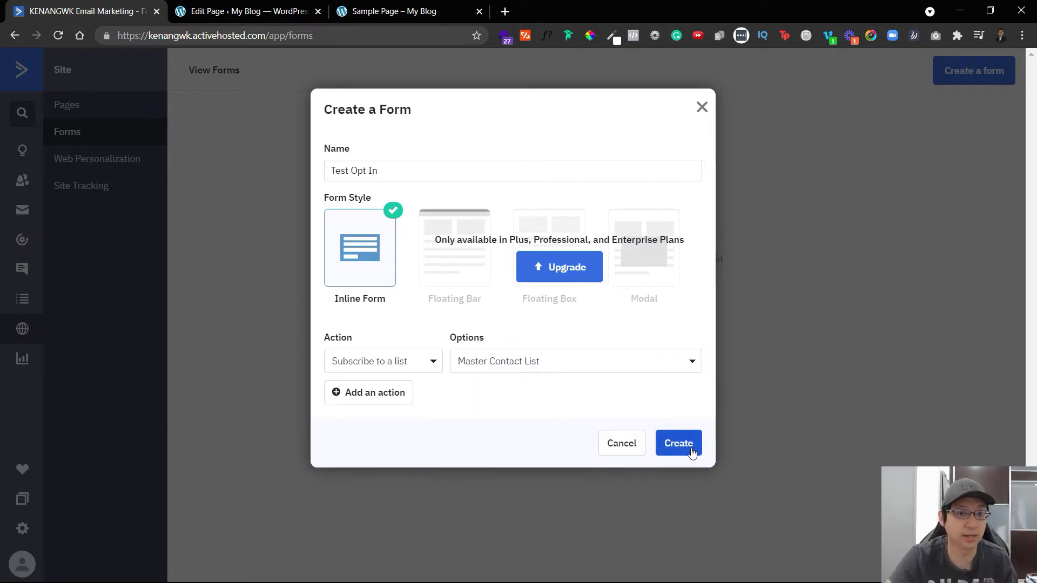
click(691, 450)
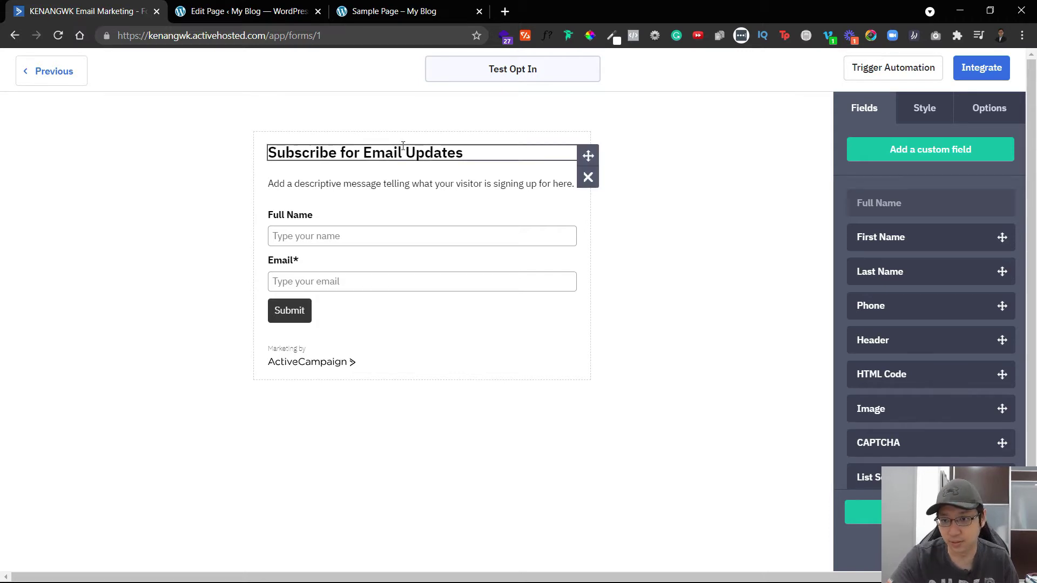
Try the side-by-side form layout and switch back to the stacked layout.
click(917, 118)
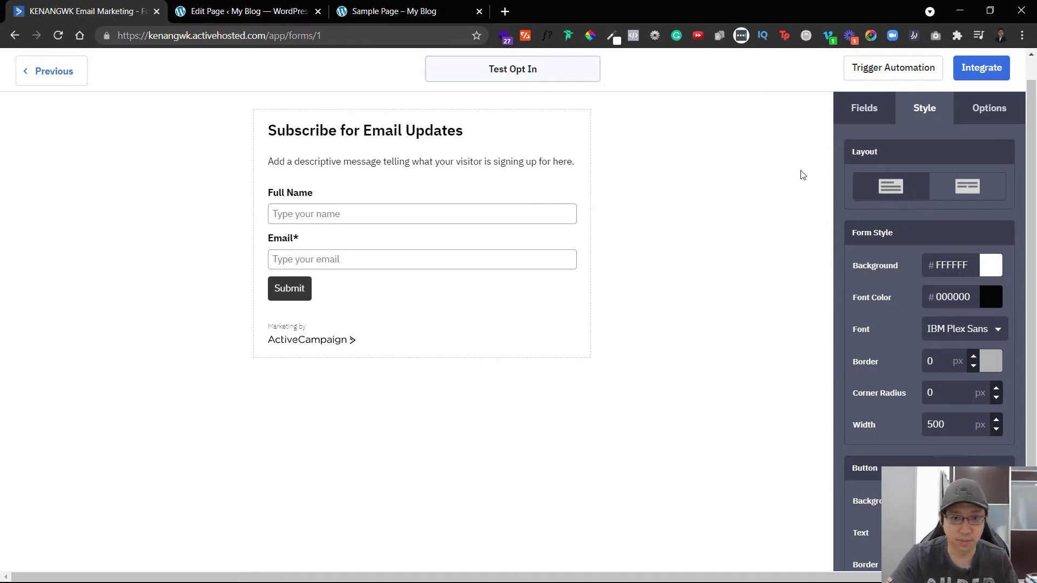
click(973, 195)
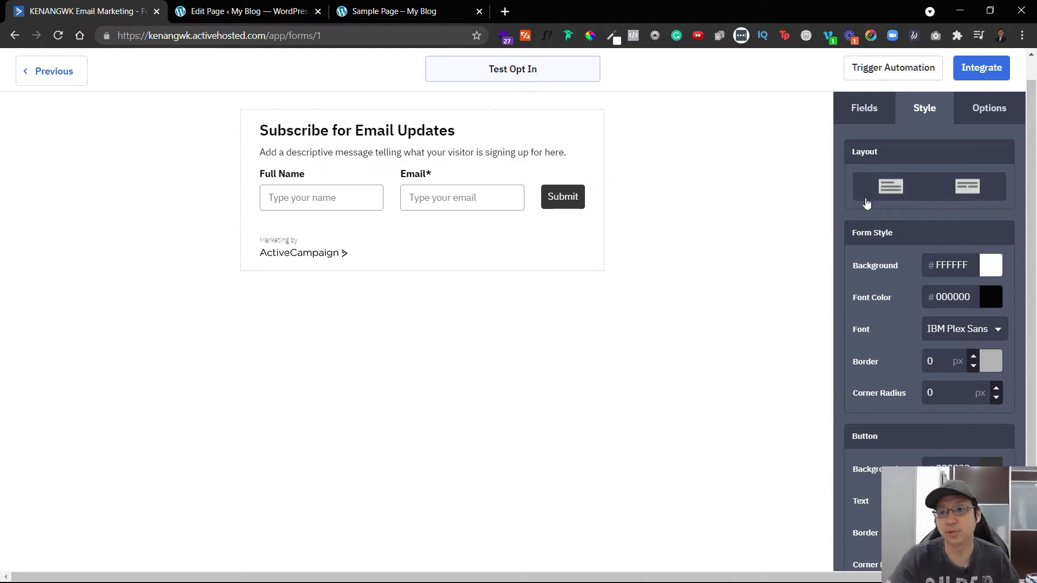
click(887, 194)
Add the standard Phone field to the form between the Email field and the Submit button.
click(869, 111)
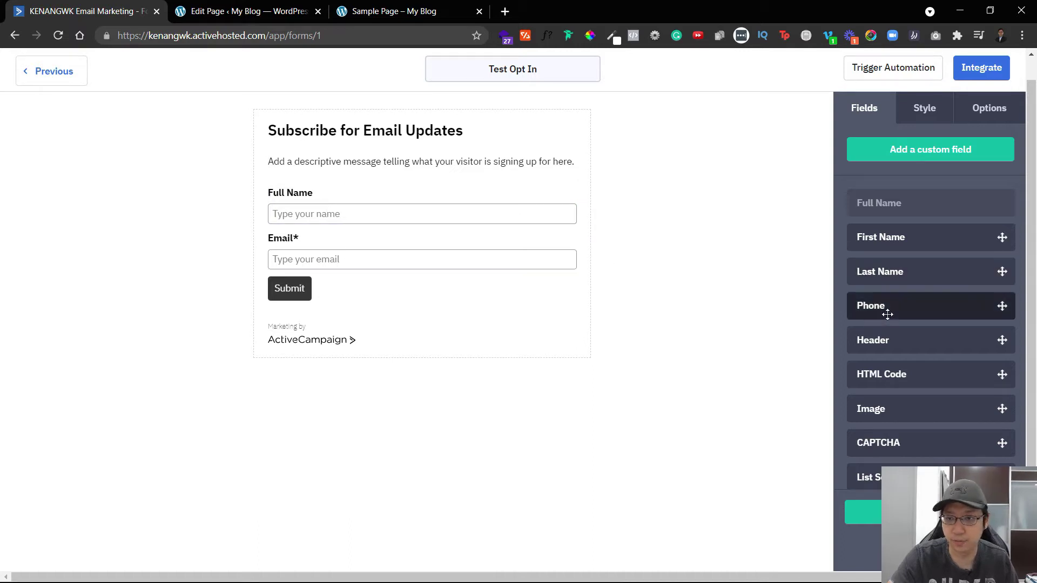
drag(887, 314, 372, 271)
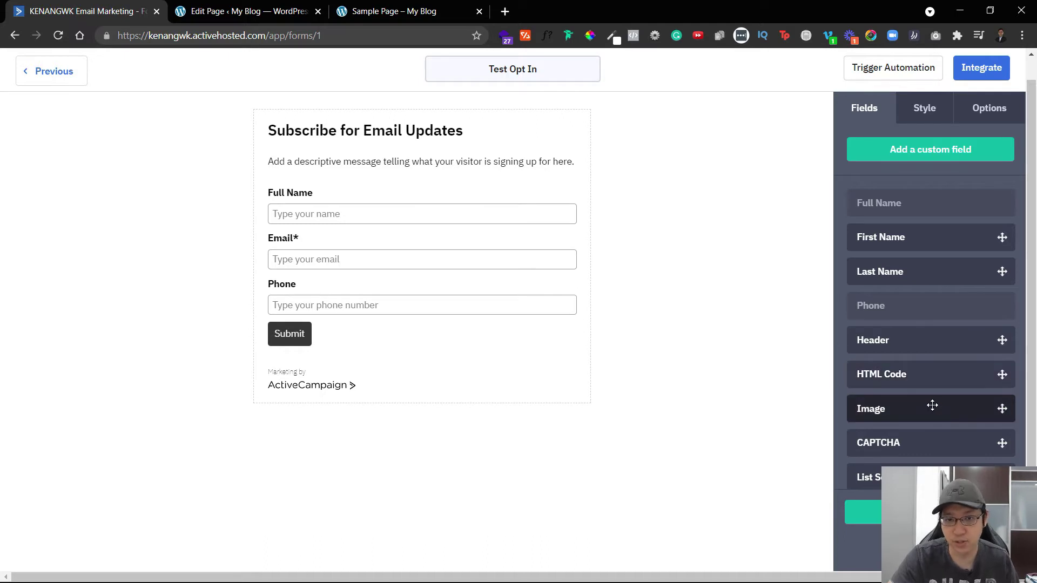
Try an image placeholder between the descriptive message and the Full Name field, and remove it.
drag(923, 409, 427, 167)
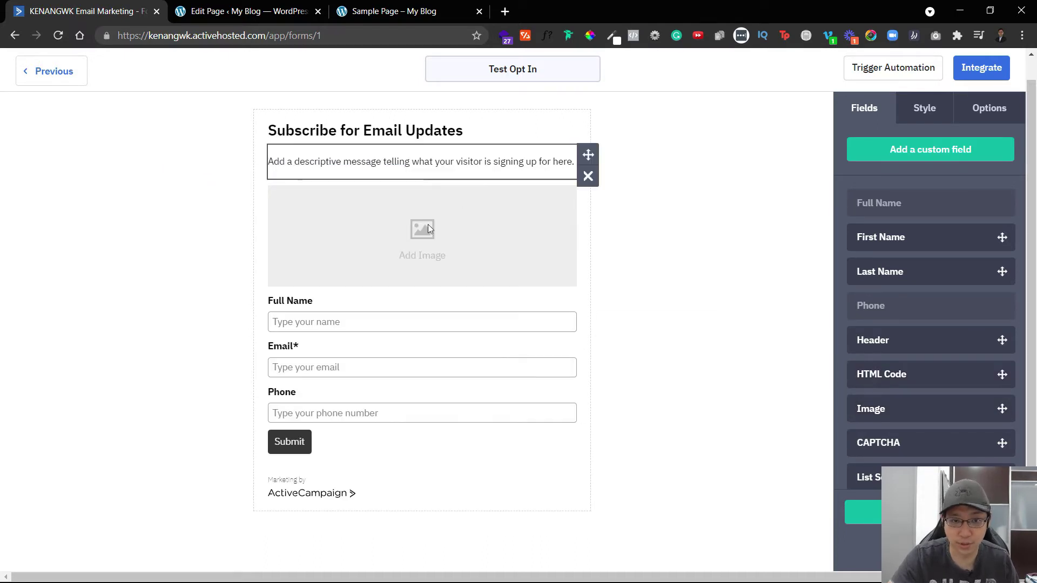
click(582, 215)
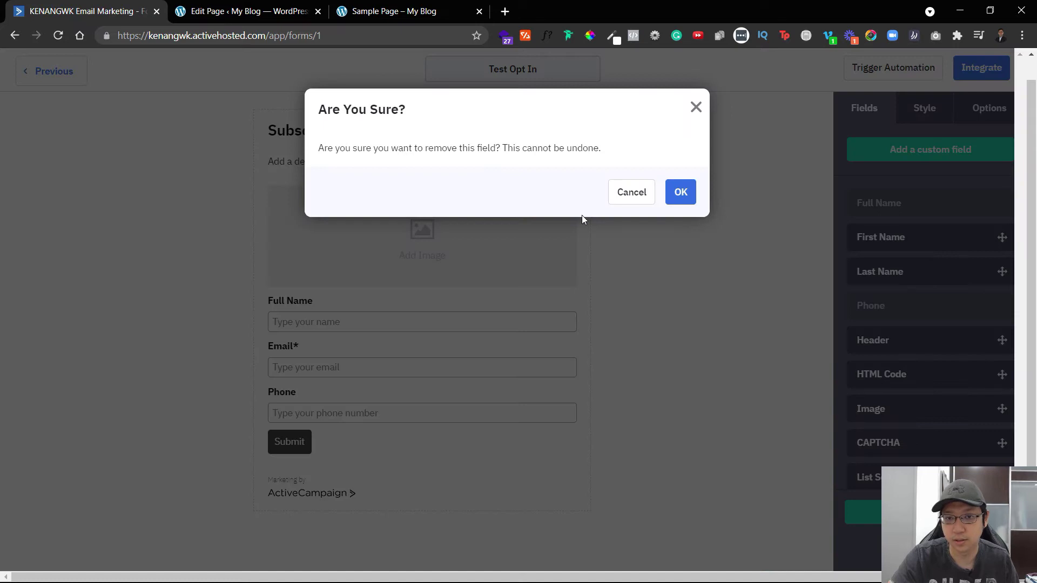
click(680, 193)
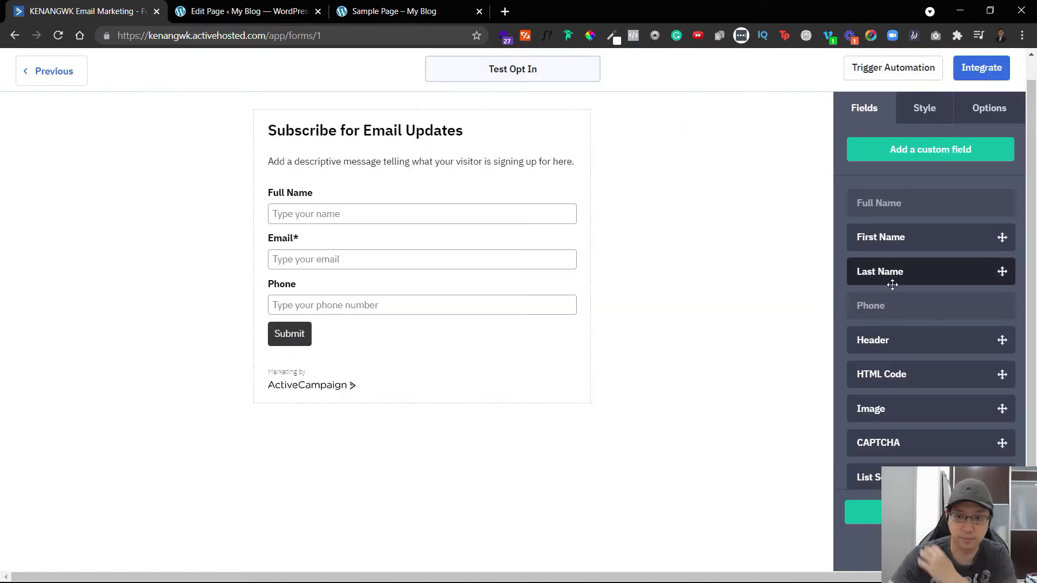
Try a List Selector below the Phone field, and remove it from the form.
scroll(891, 273, down, 2)
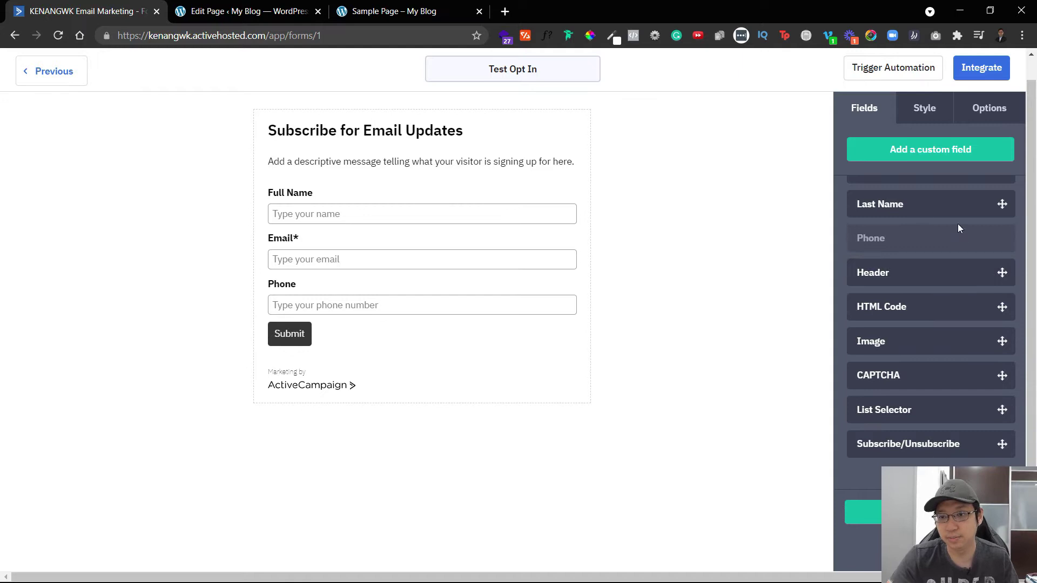
scroll(959, 238, up, 2)
scroll(880, 454, down, 2)
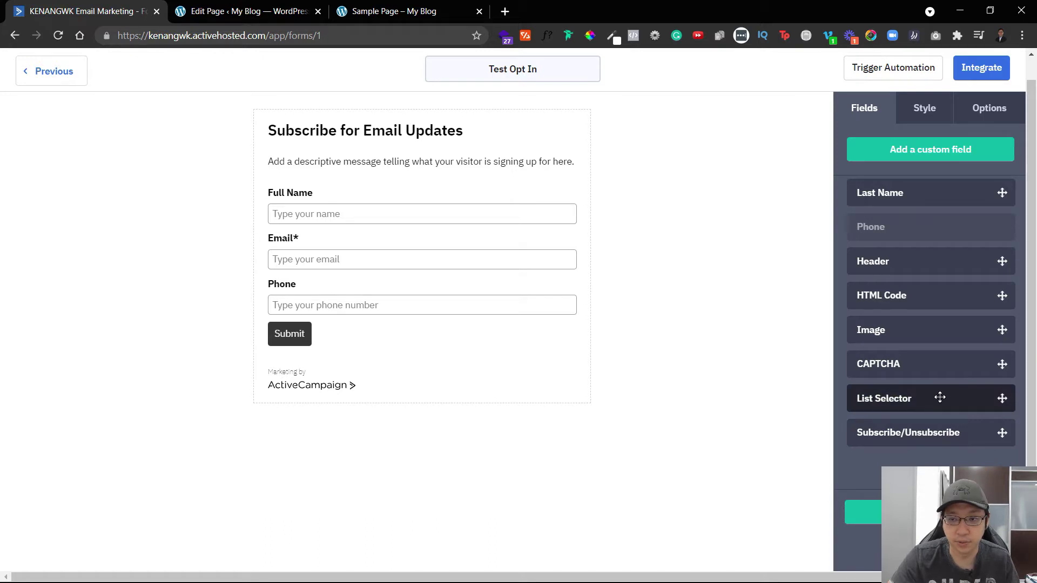
drag(939, 398, 423, 380)
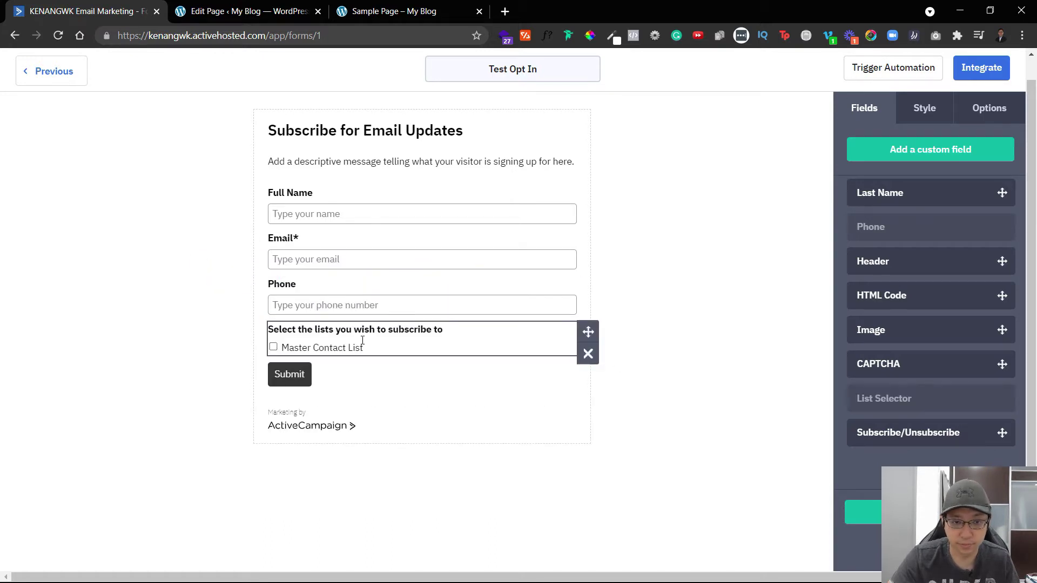
click(332, 352)
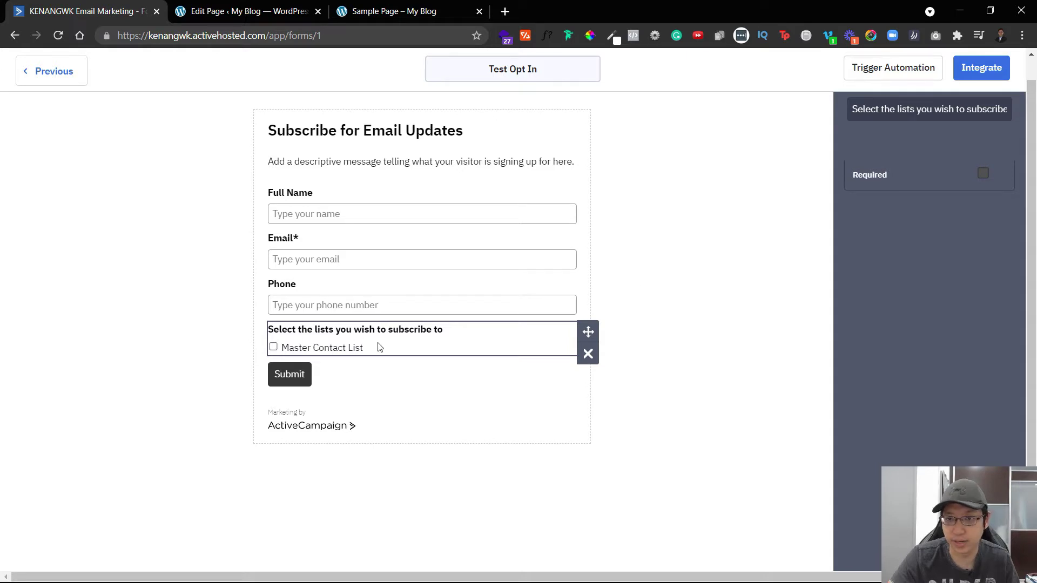
click(588, 354)
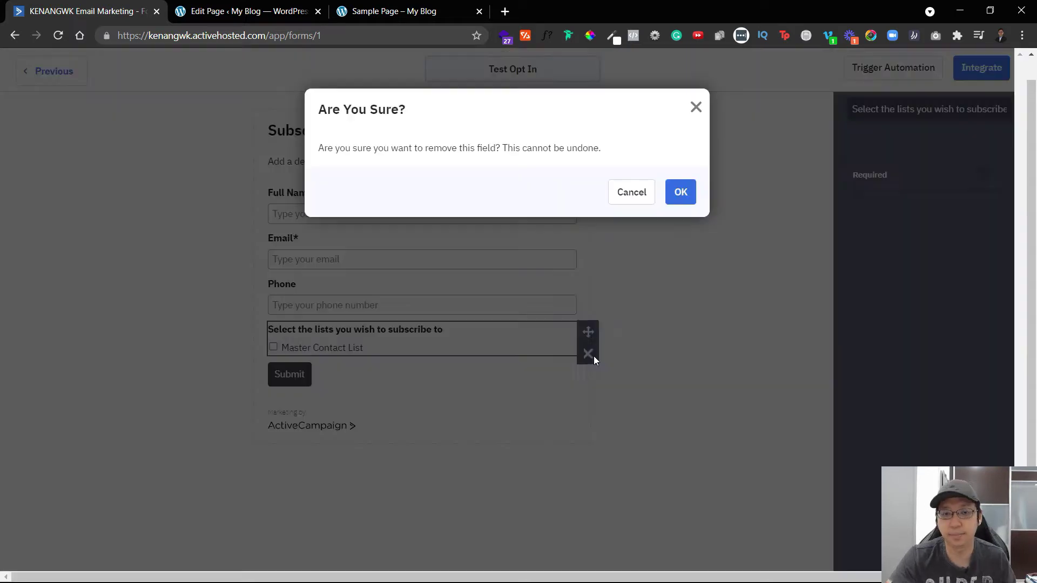
click(679, 192)
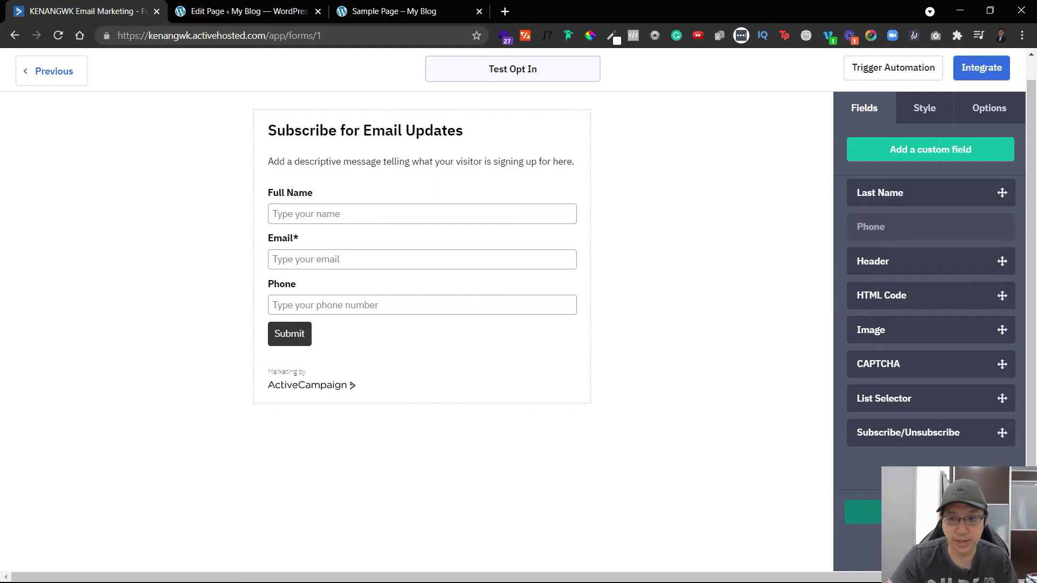
Create a custom field named "Your Industry" with the Text Input type in the General Details group.
click(863, 512)
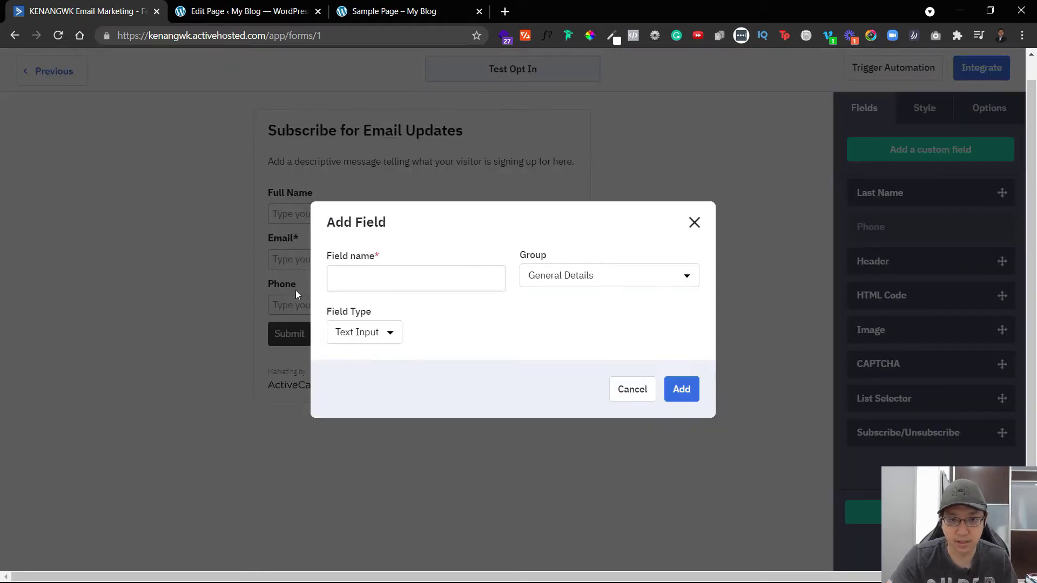
click(501, 283)
text(Your Industry)
click(381, 333)
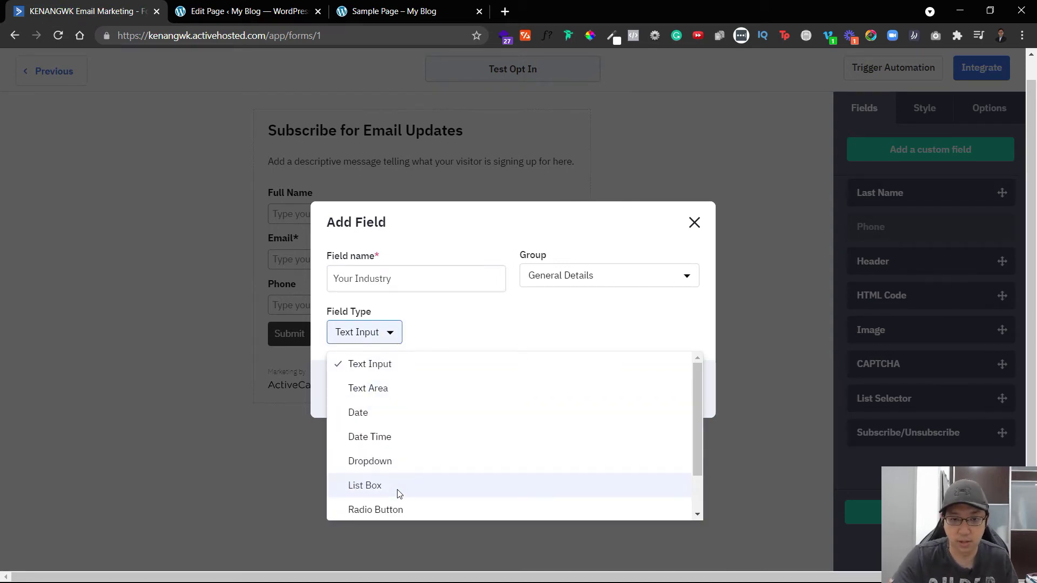
scroll(403, 502, down, 1)
scroll(407, 497, up, 1)
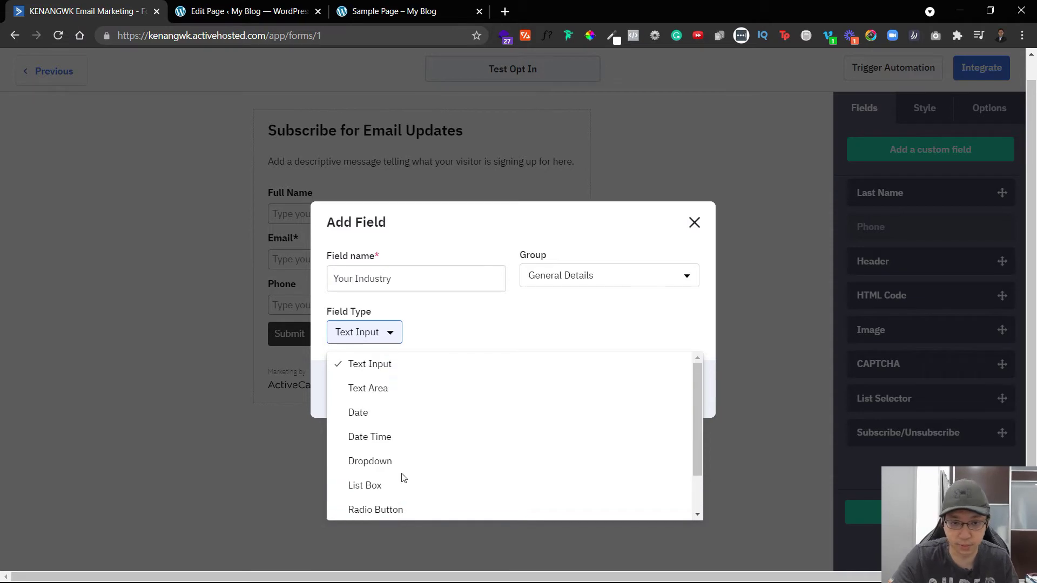
click(438, 373)
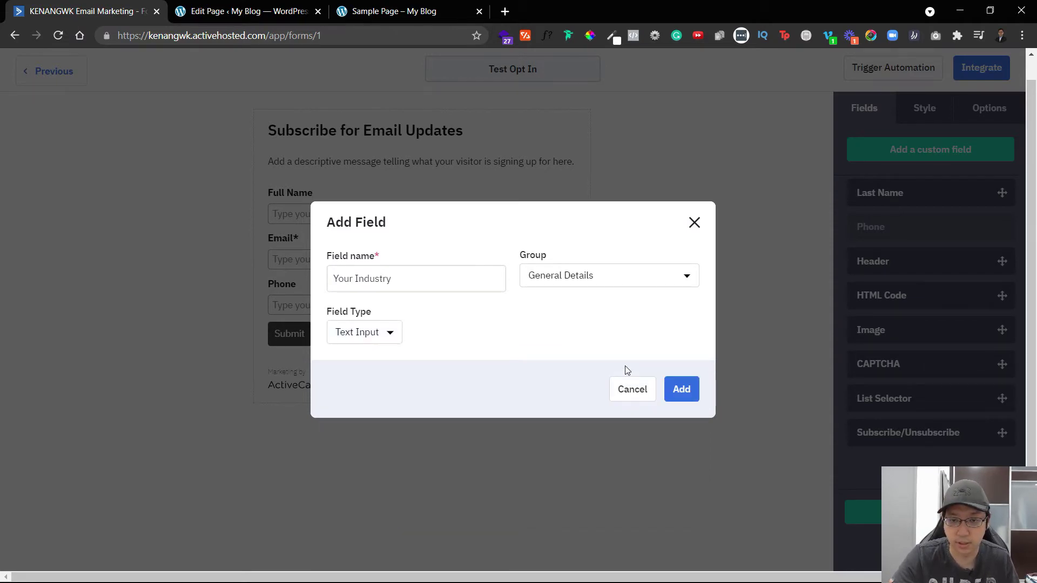
click(687, 395)
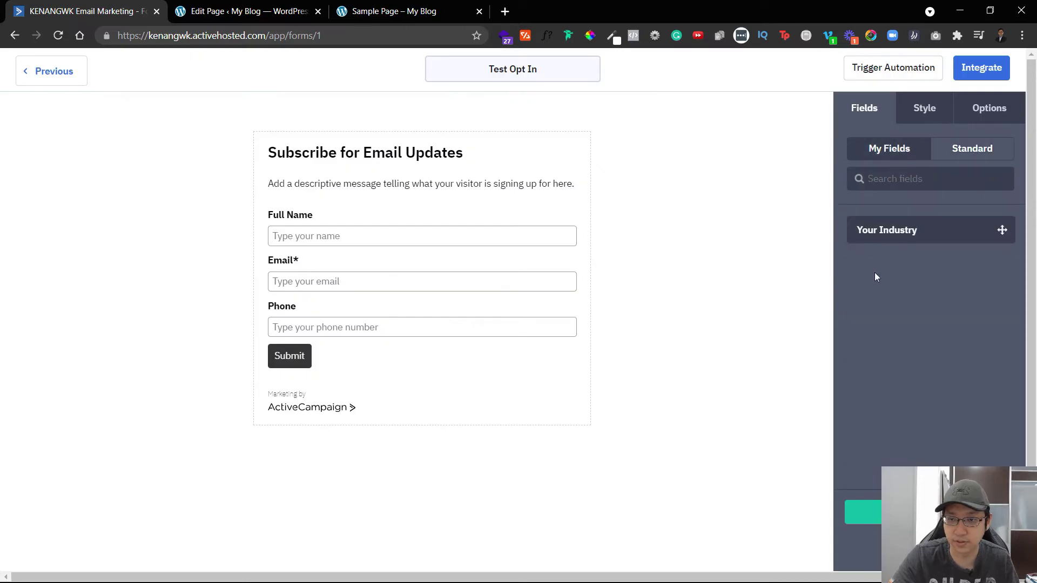
Place the custom Your Industry field on the form between the Phone field and the Submit button.
drag(907, 234, 413, 336)
click(513, 379)
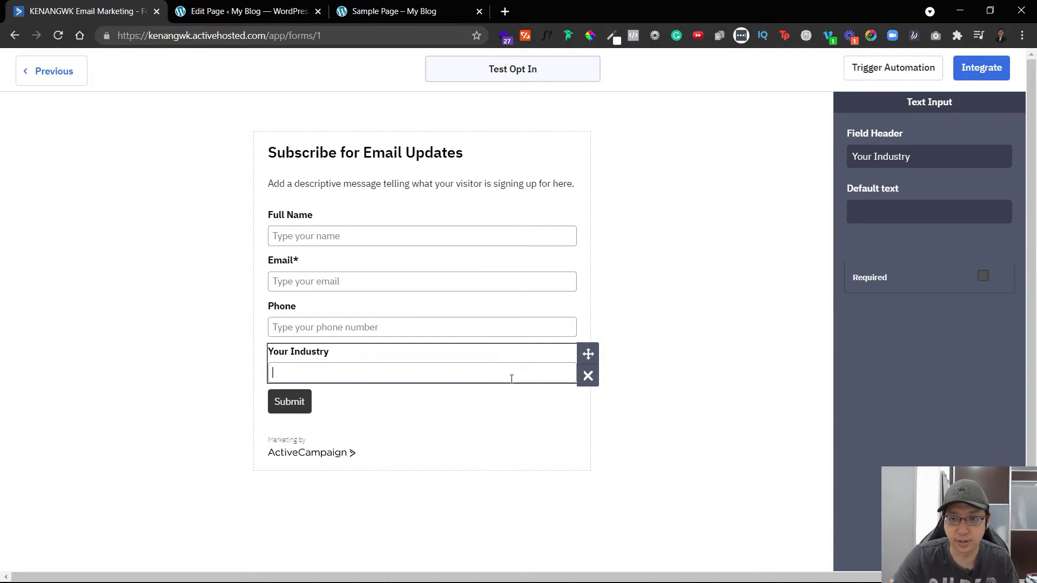
click(796, 362)
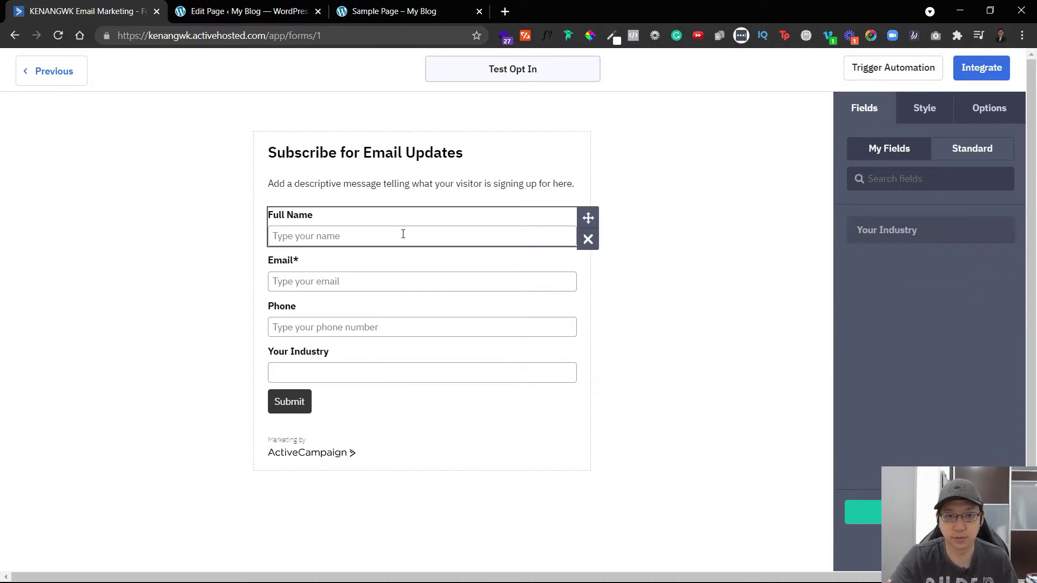
Append an example name in parentheses to the Full Name field's default text and make the field required.
click(555, 216)
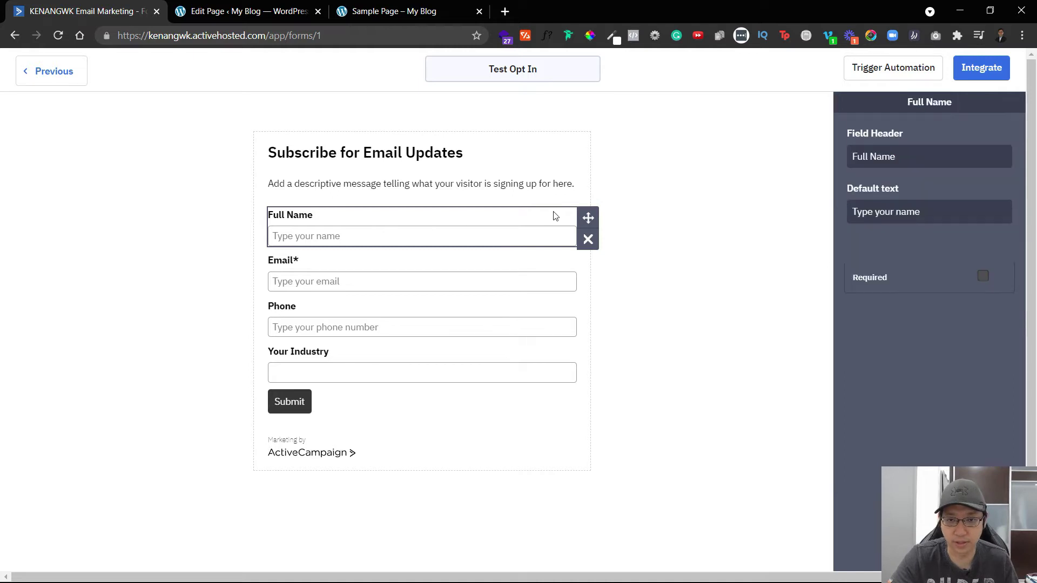
triple_click(916, 167)
key(BackSpace)
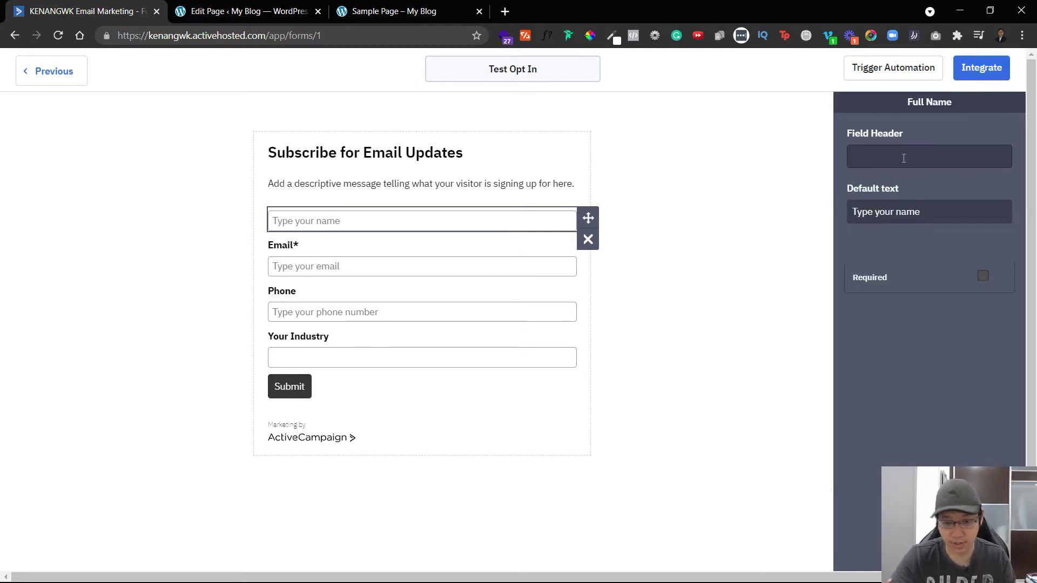
key(ctrl+z)
double_click(908, 211)
click(921, 211)
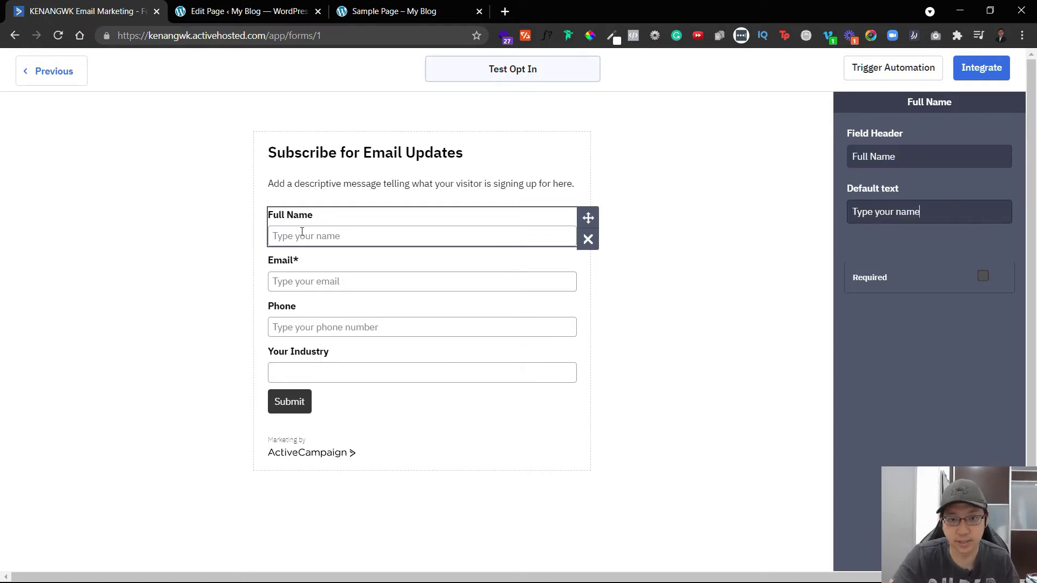
text((Eg. Ken))
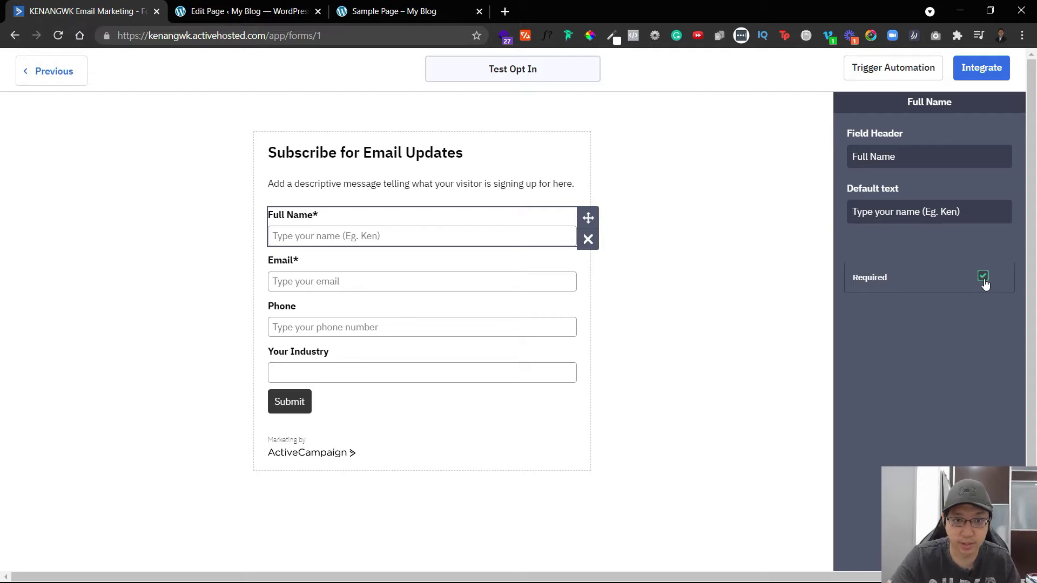
click(627, 385)
Make the Phone field required and remove the descriptive message below the form's heading.
click(525, 332)
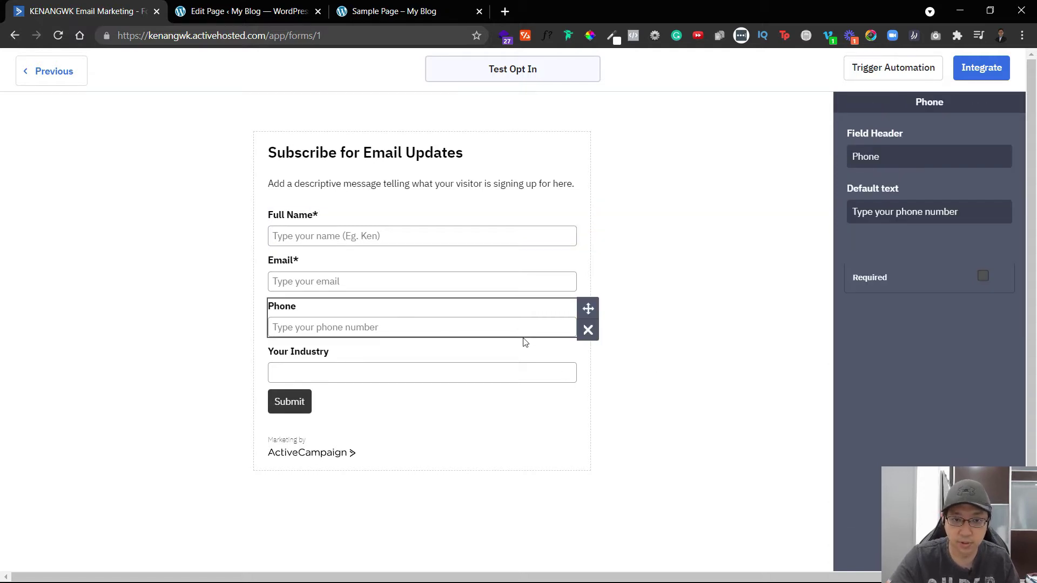
click(983, 277)
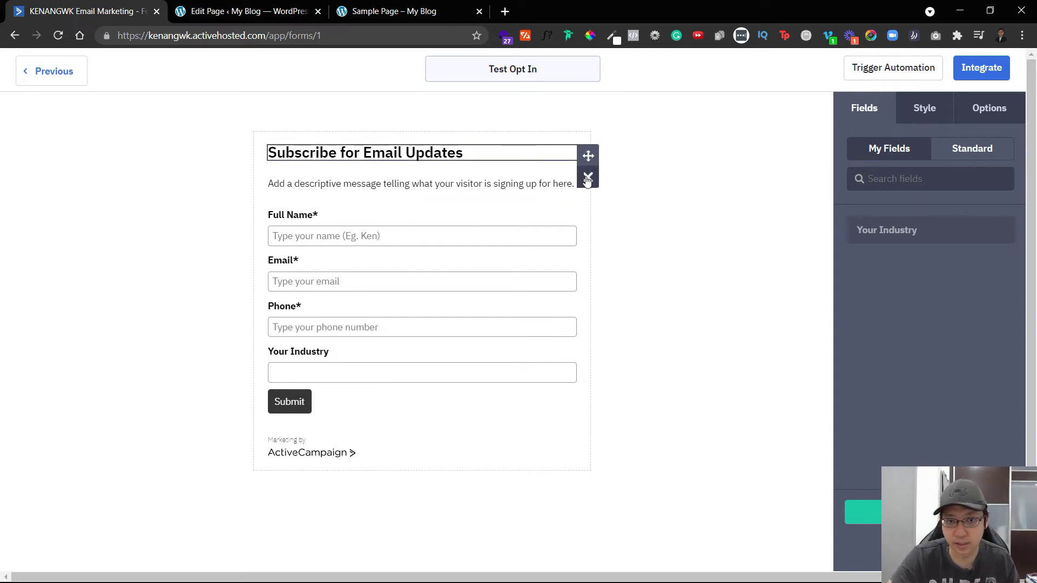
click(494, 184)
click(588, 198)
click(678, 189)
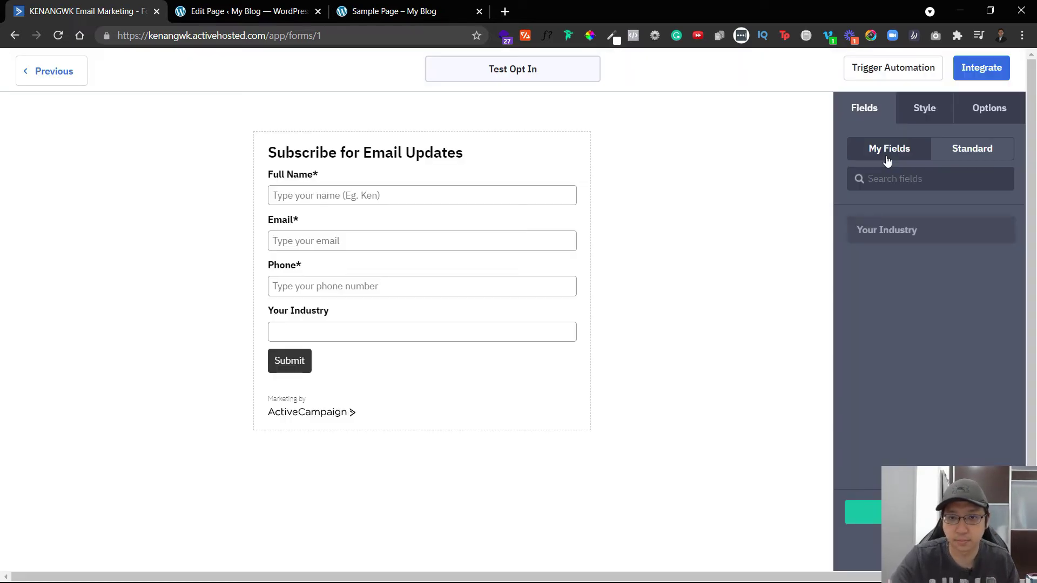
Add a standard HTML Code block between the form's heading and the Full Name field.
click(945, 155)
scroll(930, 371, down, 2)
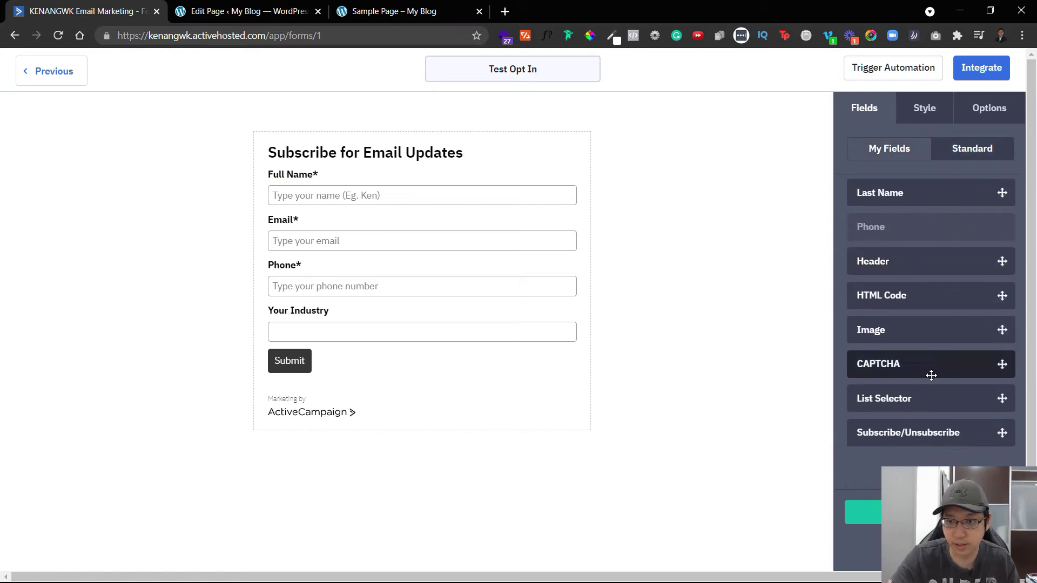
scroll(972, 227, up, 2)
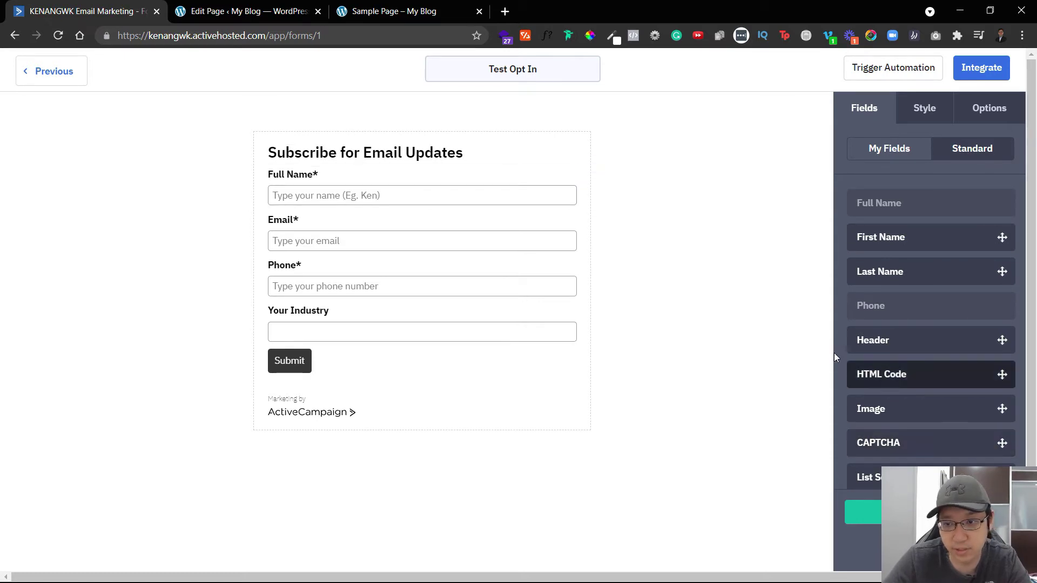
drag(891, 376, 435, 169)
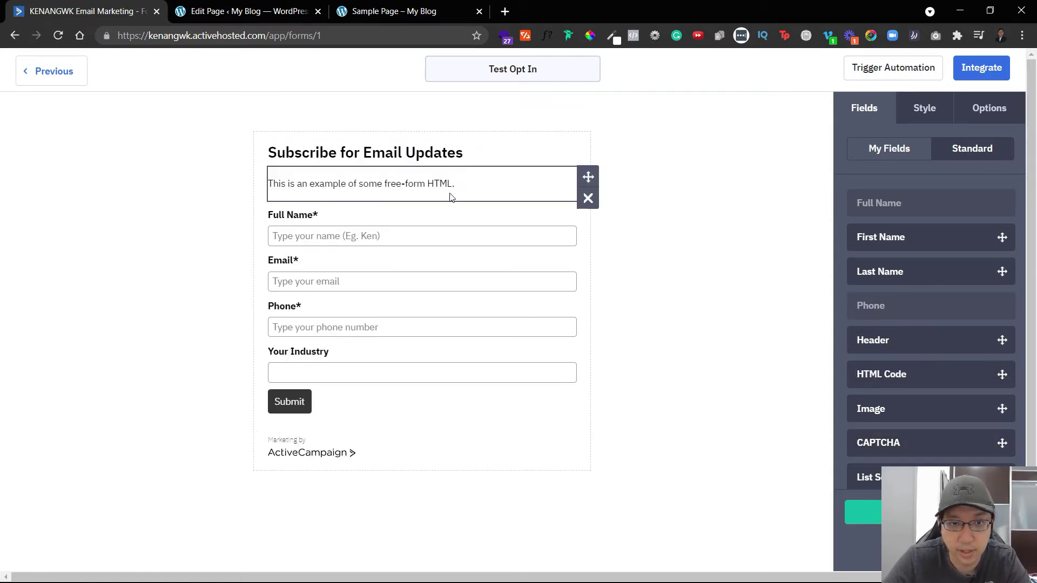
Replace the HTML block's sample paragraph with "Please put in your info below.".
click(486, 187)
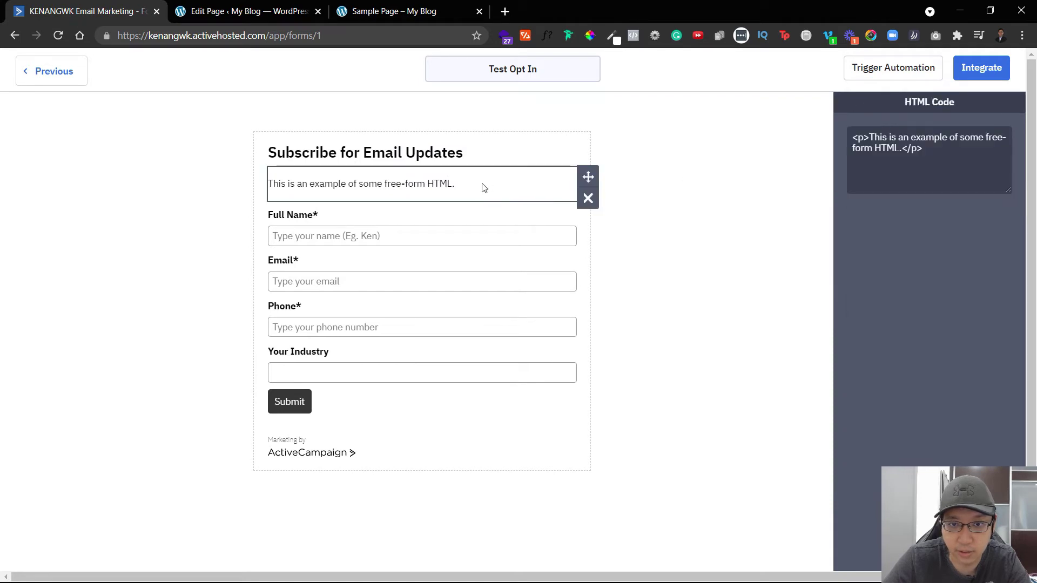
drag(894, 148, 870, 137)
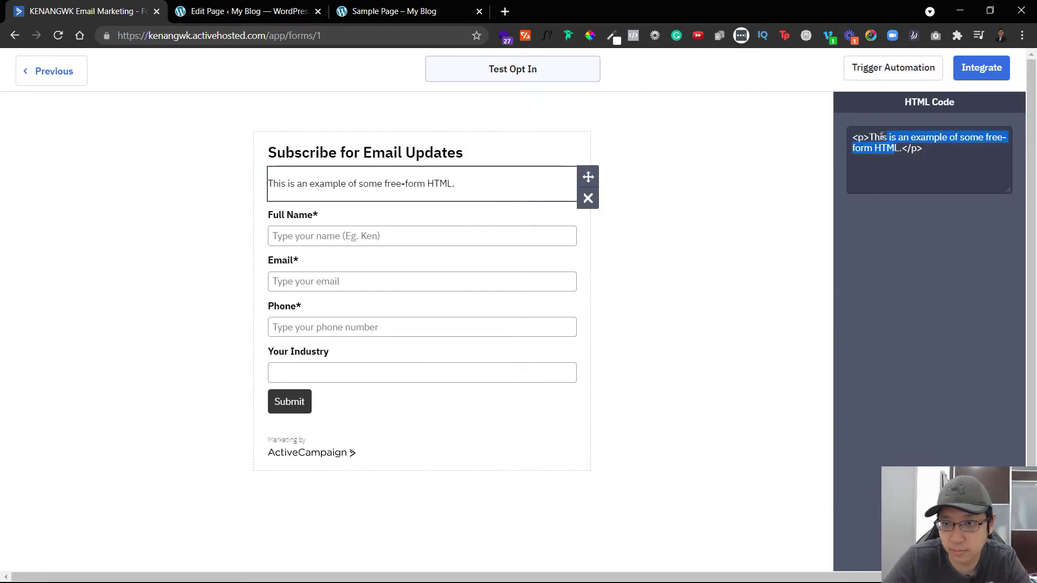
text(Please put )
text(in your info below)
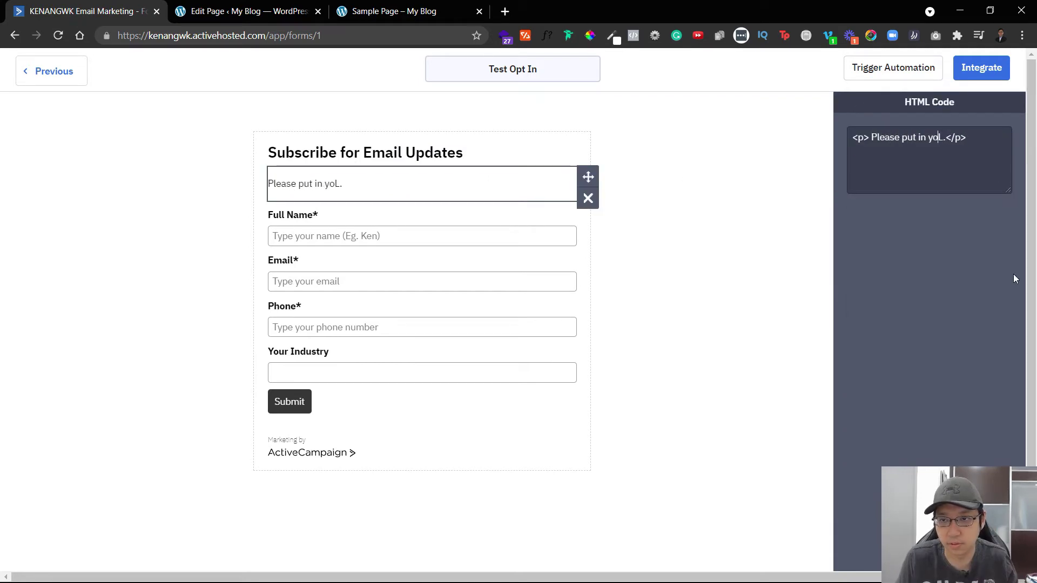
key(Delete)
click(744, 354)
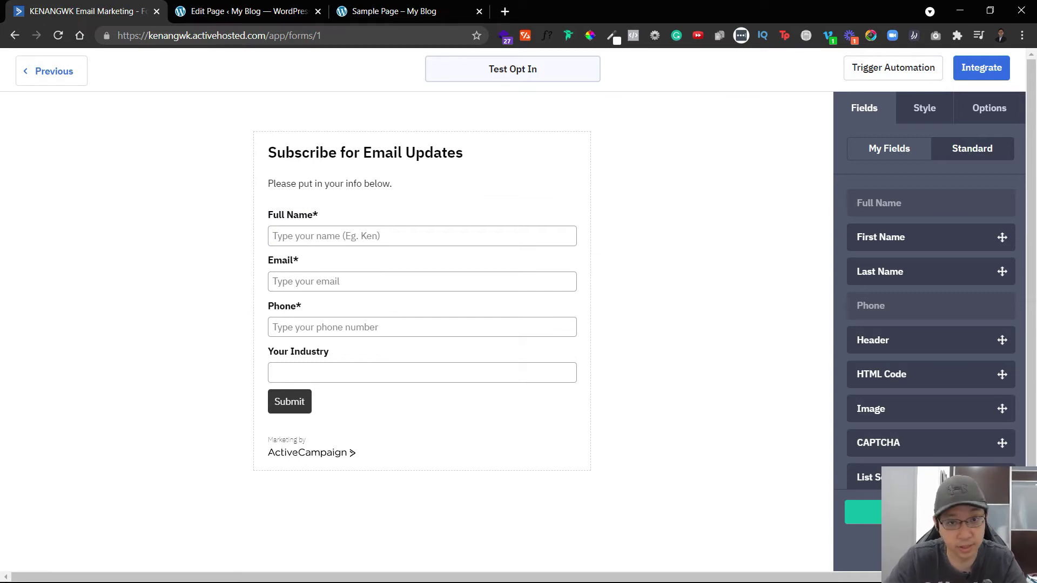
Try a red form background, BA5959, in the style settings and reset it to FFFFFF.
scroll(787, 289, down, 1)
scroll(664, 192, up, 1)
click(945, 122)
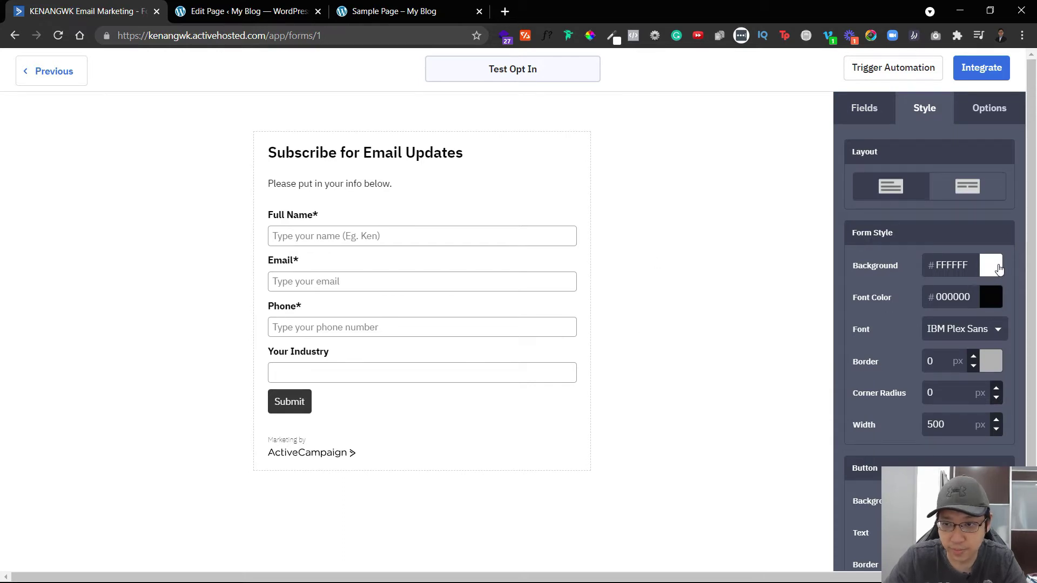
click(983, 274)
click(940, 311)
drag(972, 265, 920, 280)
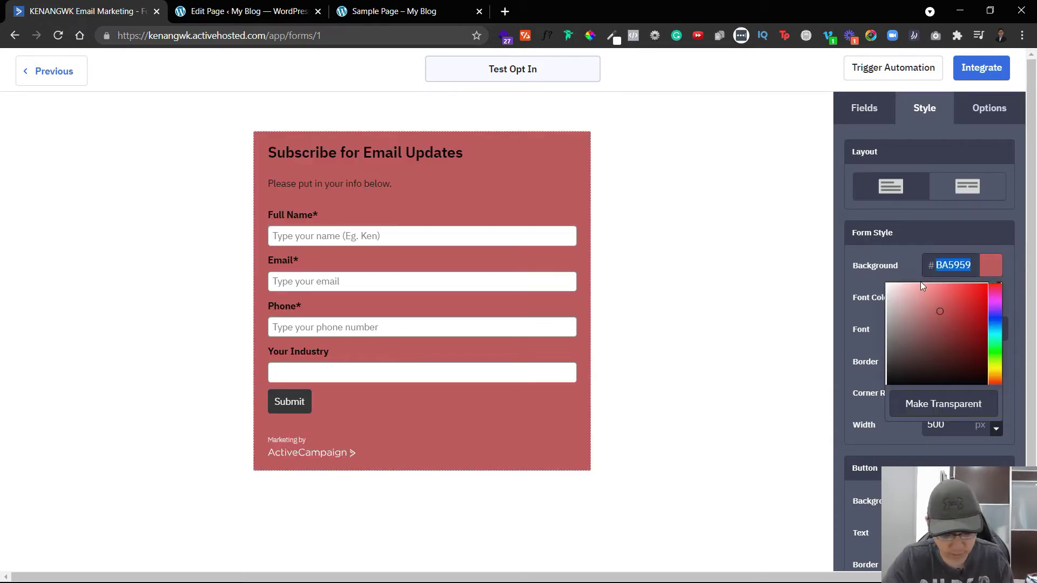
text(FFFFFF)
click(877, 273)
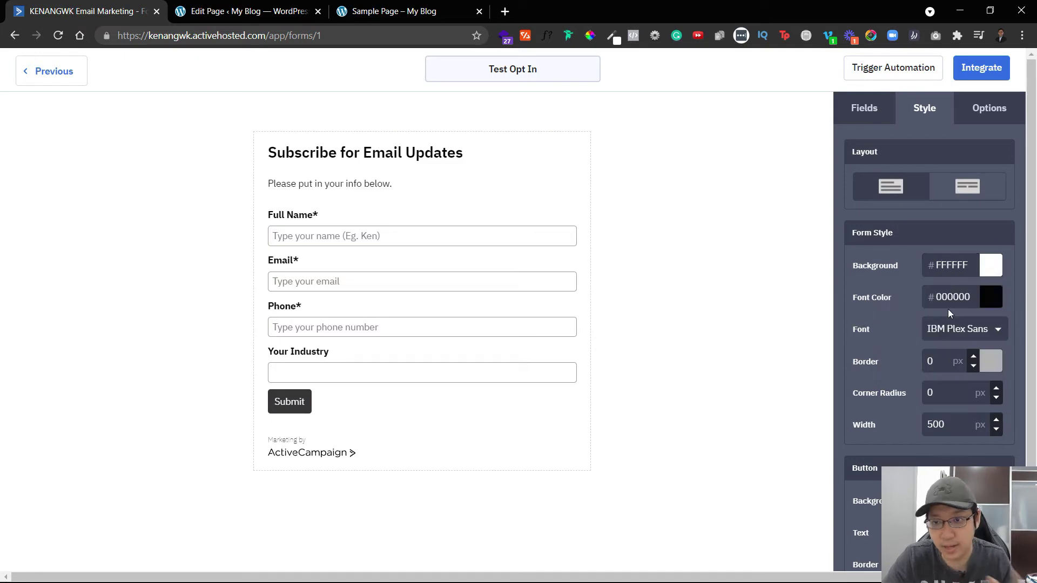
Look at the form's font choices, then try a 1 px form border and reset it to 0.
click(999, 332)
click(1000, 334)
scroll(972, 302, down, 1)
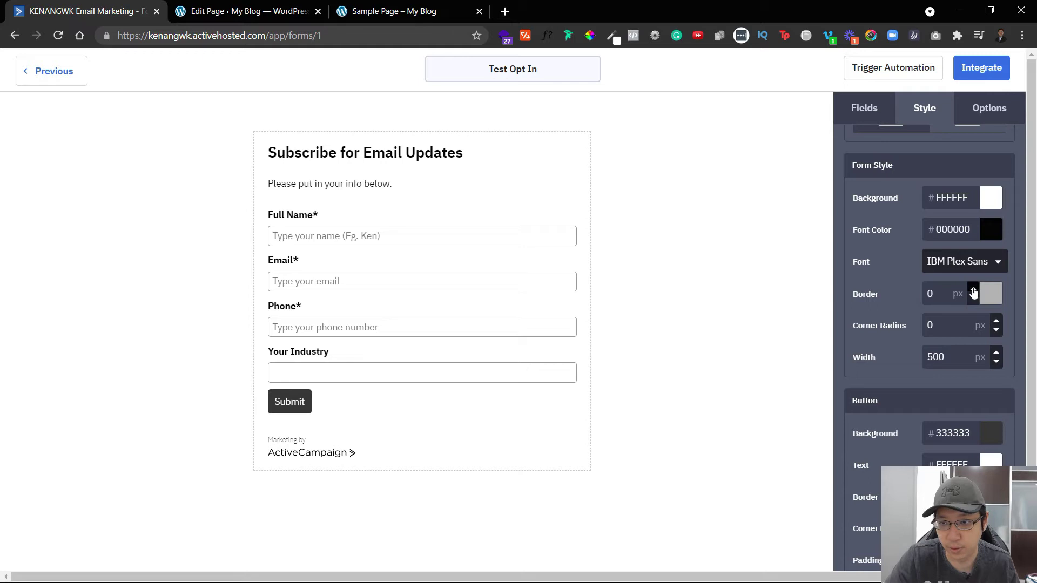
click(972, 289)
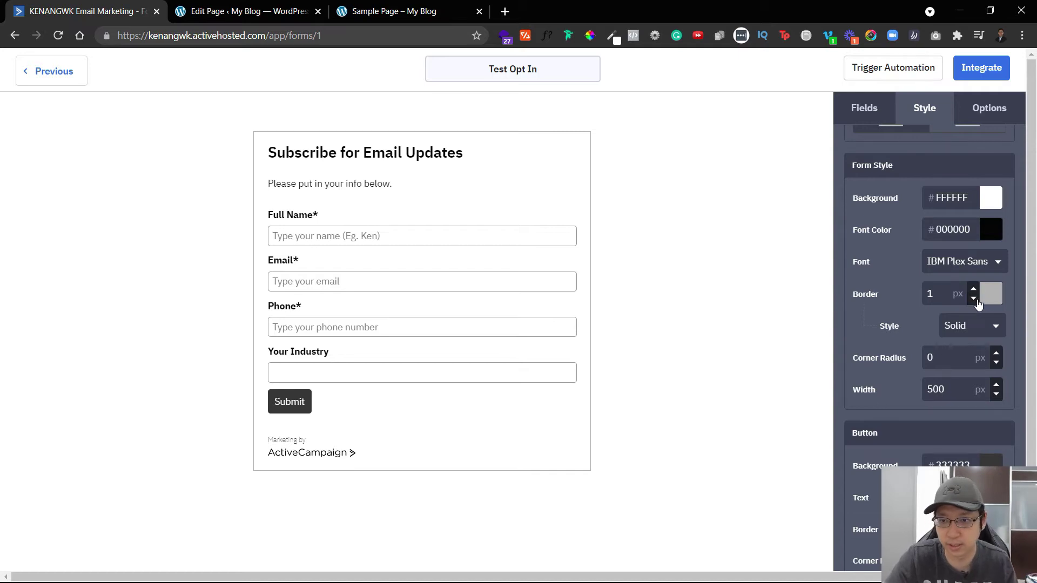
click(972, 298)
Review the style settings for the button, custom CSS and ActiveCampaign branding.
scroll(928, 297, down, 3)
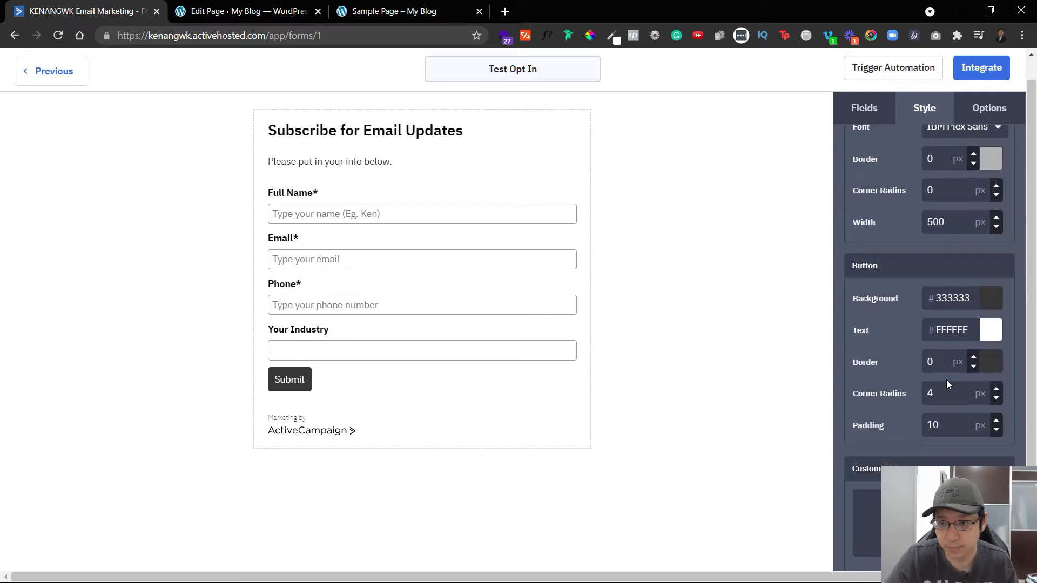
scroll(946, 383, down, 4)
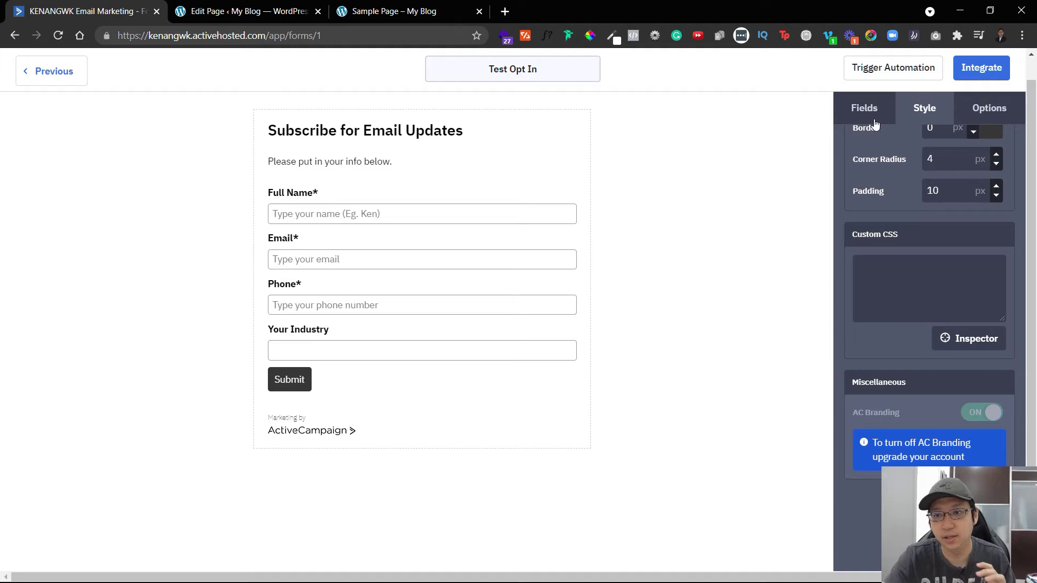
scroll(919, 193, up, 6)
scroll(903, 249, down, 5)
scroll(894, 306, down, 1)
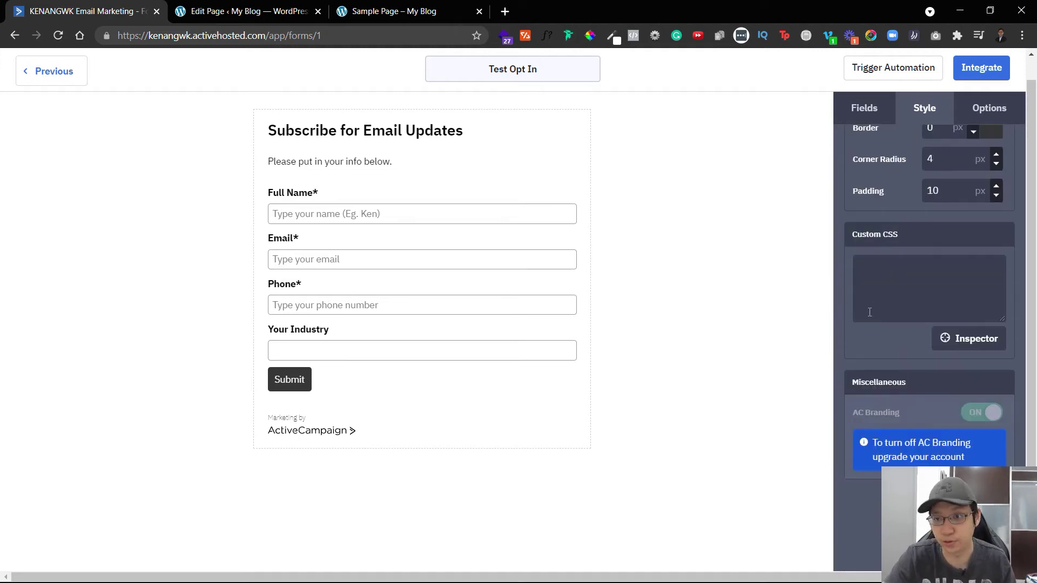
scroll(875, 281, up, 4)
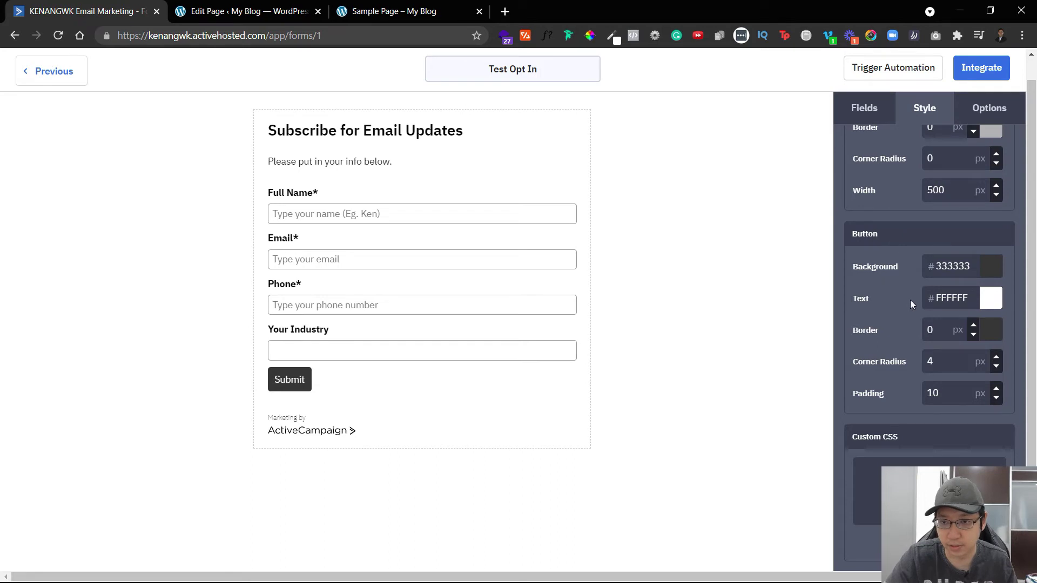
scroll(949, 300, down, 4)
Use the Inspector on the Submit button to create a ._submit custom CSS rule with width:100%;.
click(949, 300)
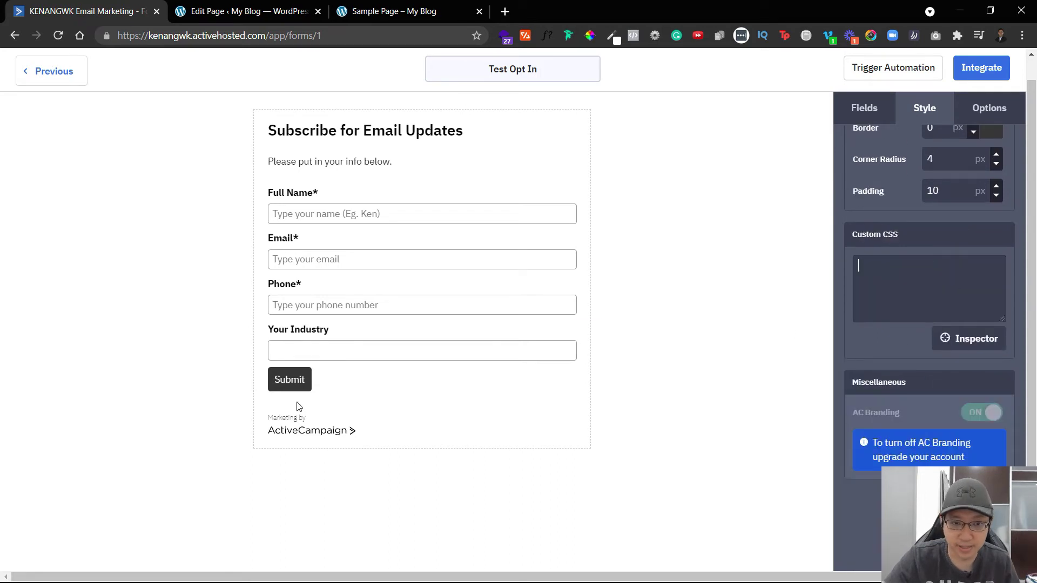
click(962, 348)
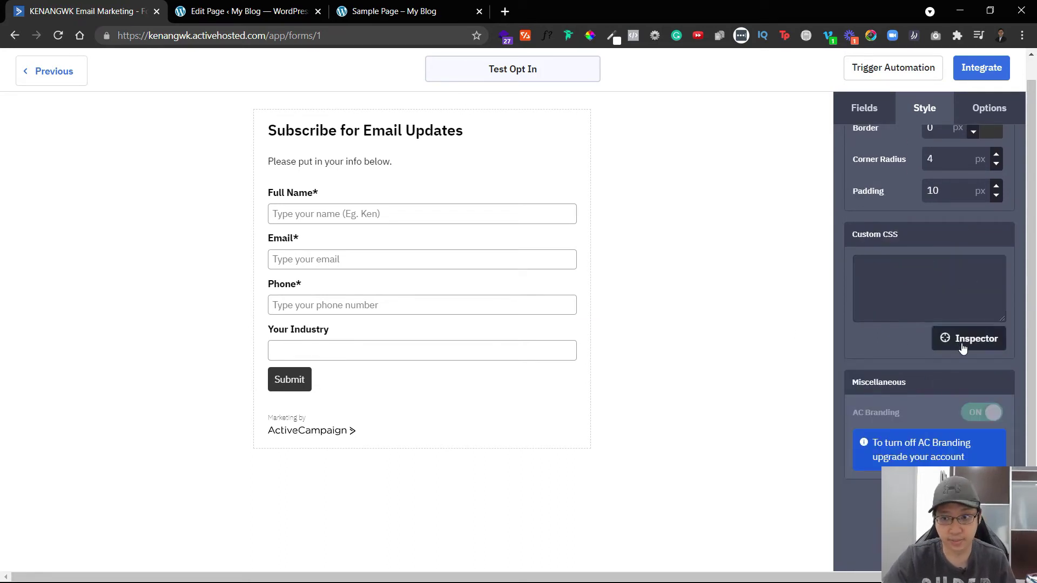
click(312, 379)
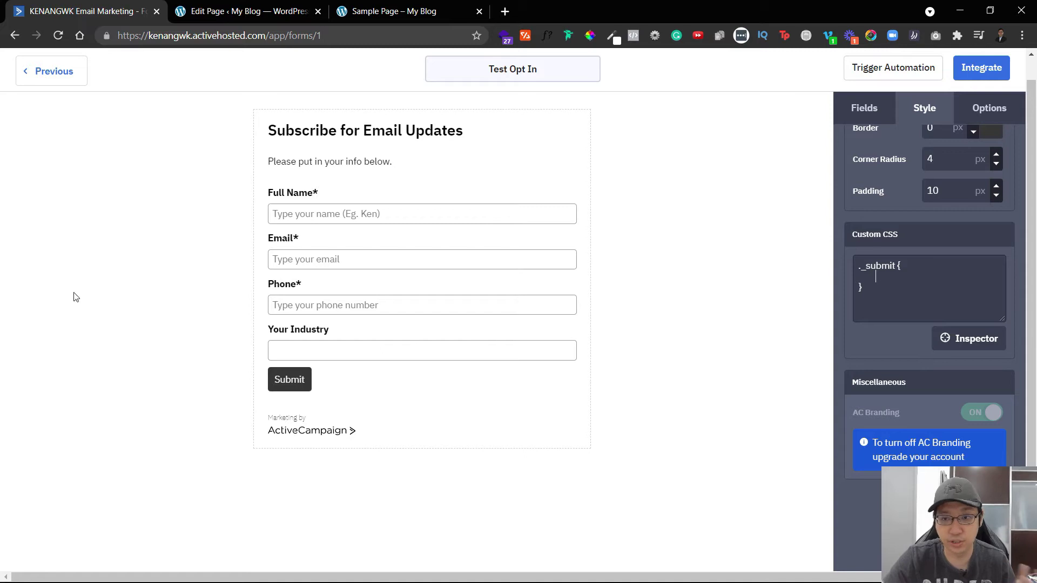
text(wid)
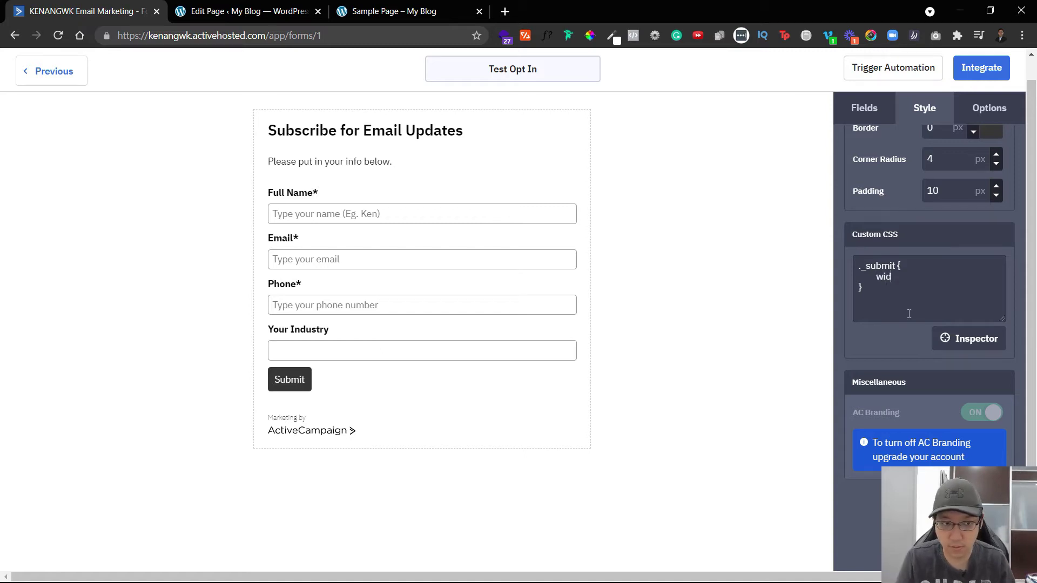
text(th:100%)
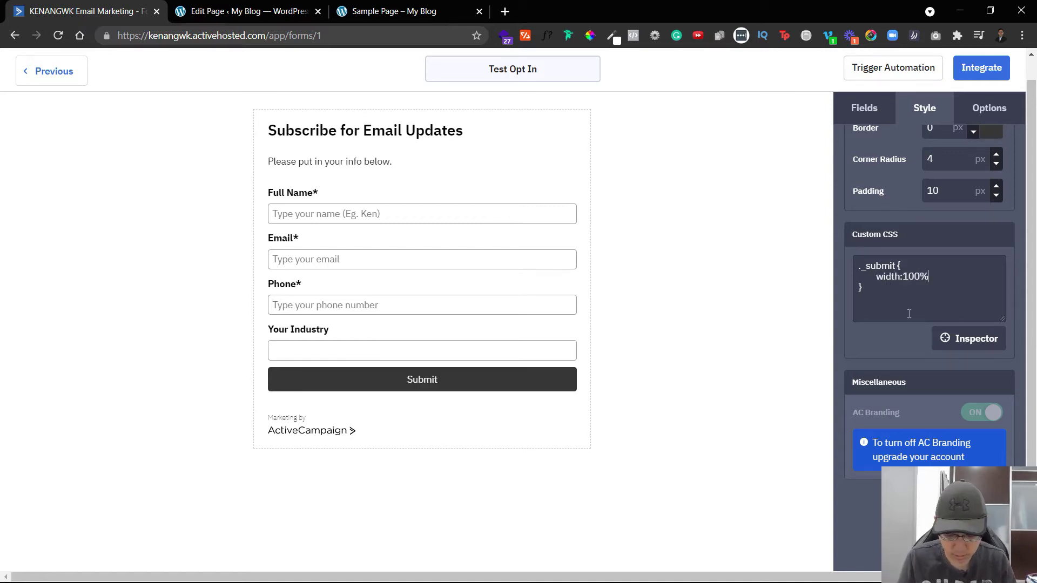
text(;)
Add margin-top:10px; on a new line of the ._submit CSS rule.
key(Return)
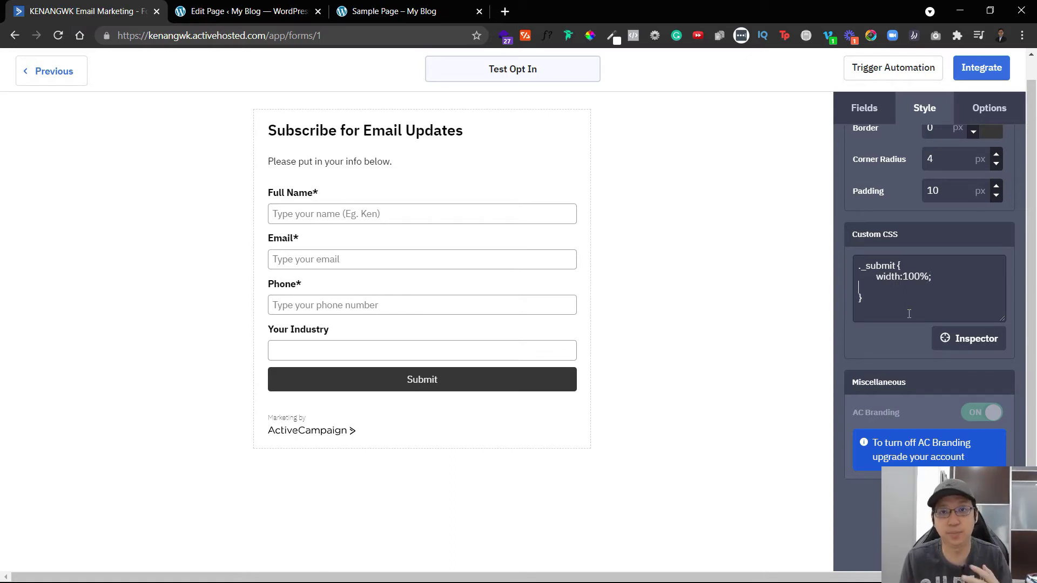
text(margin-top:)
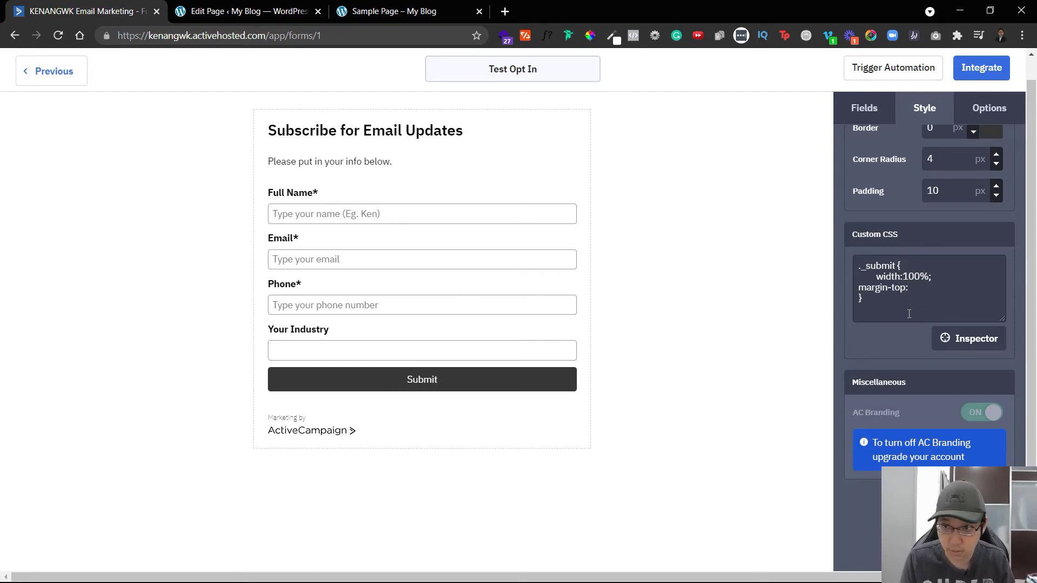
text(10px)
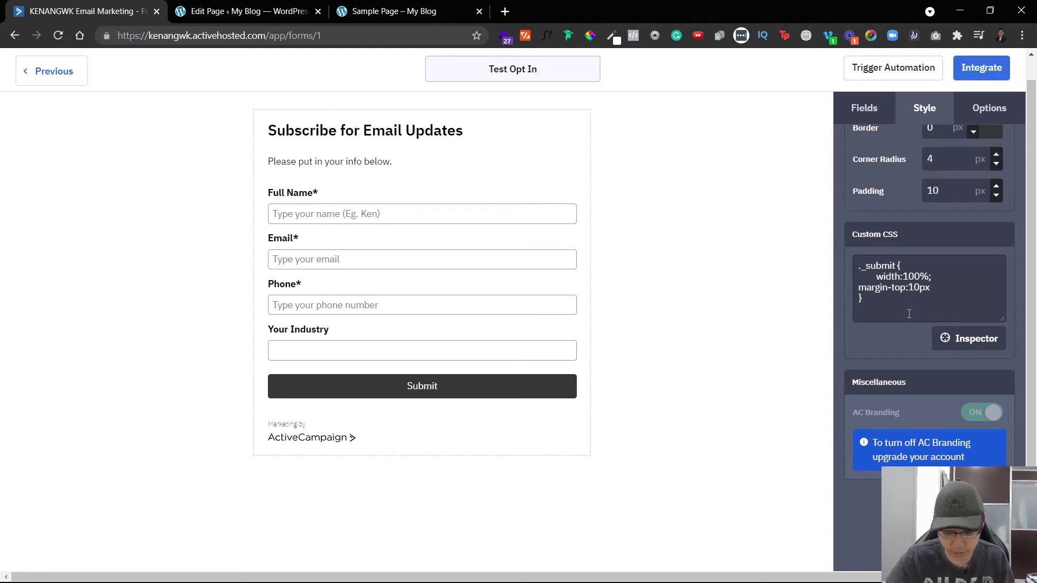
text(;)
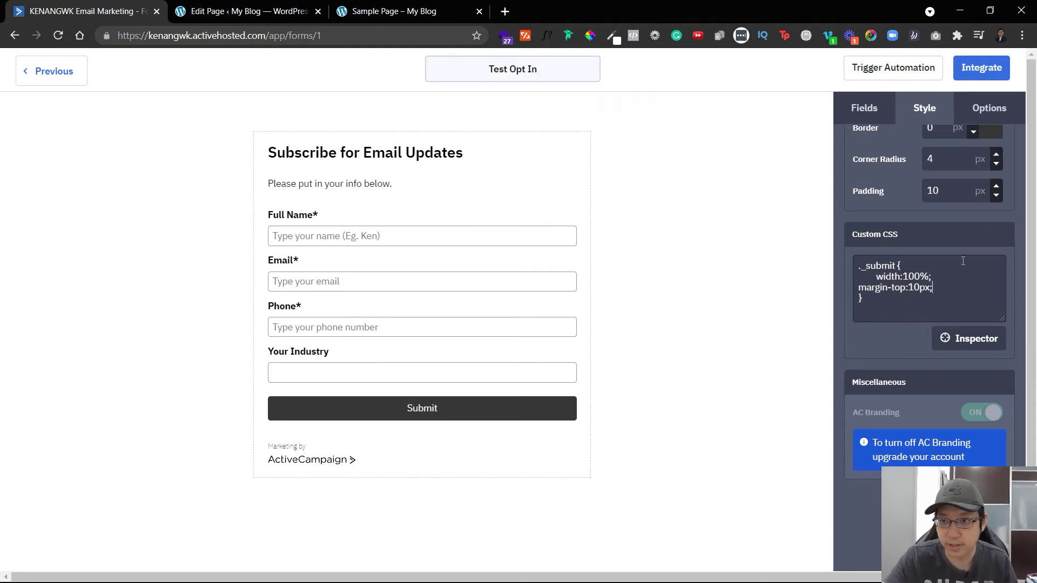
Increase the button's padding to 15 px.
scroll(876, 248, up, 1)
scroll(876, 248, up, 2)
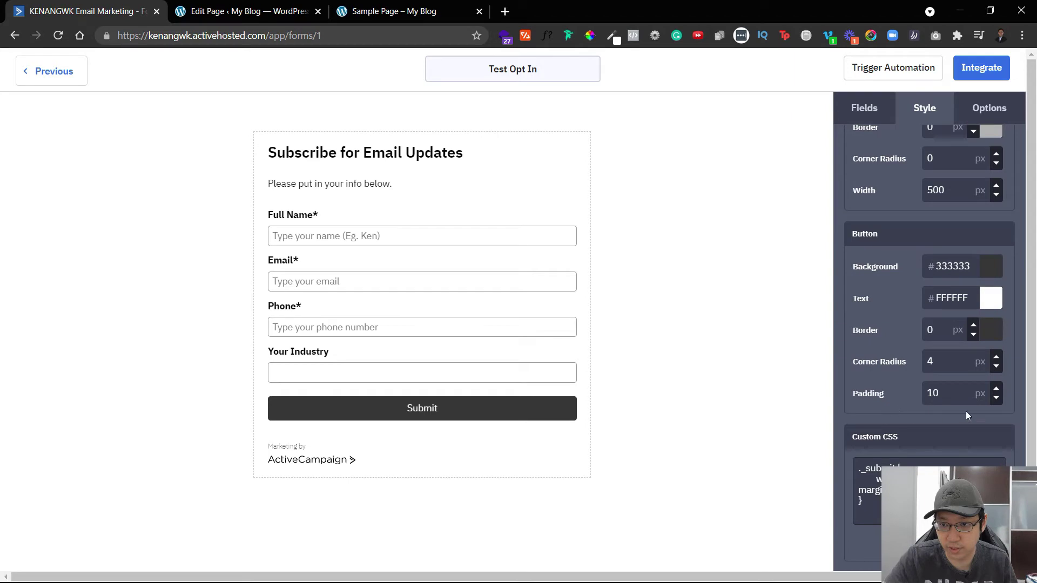
click(996, 389)
double_click(996, 389)
double_click(996, 388)
Add font-size:20px; to the ._submit rule below the margin-top line.
scroll(922, 429, down, 2)
click(950, 357)
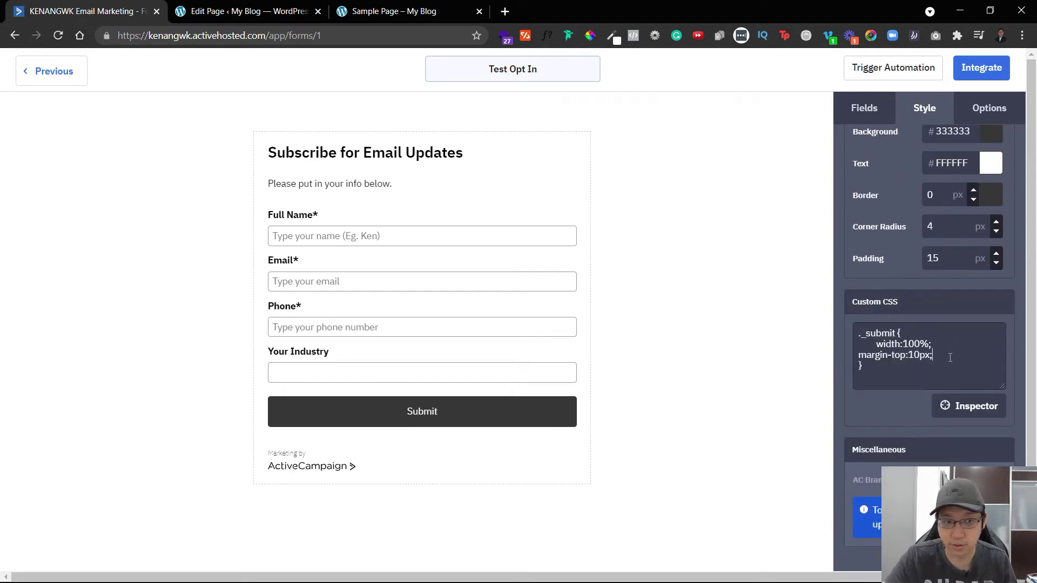
key(Return)
text(font-size:20)
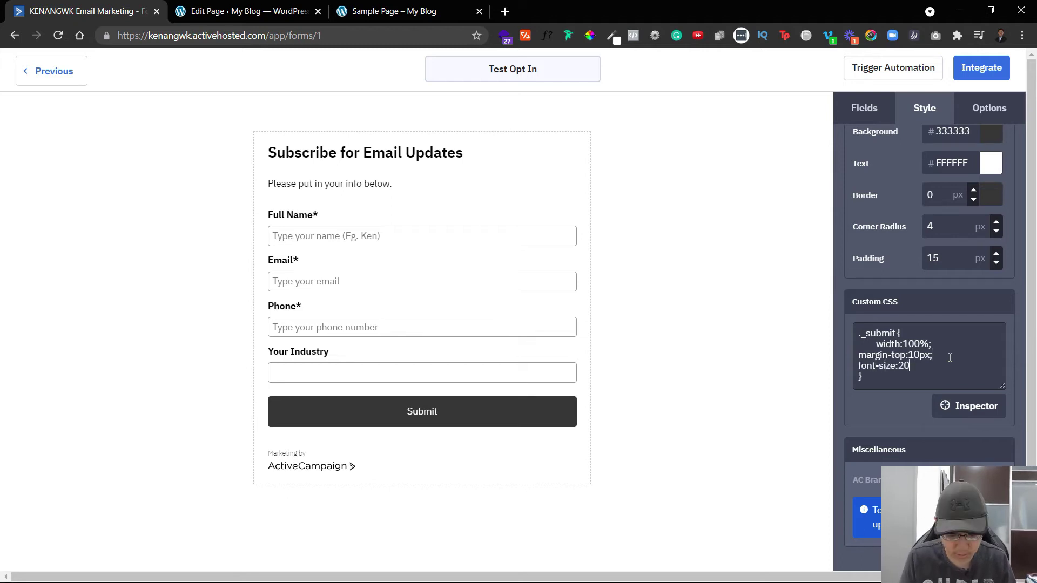
text(px;)
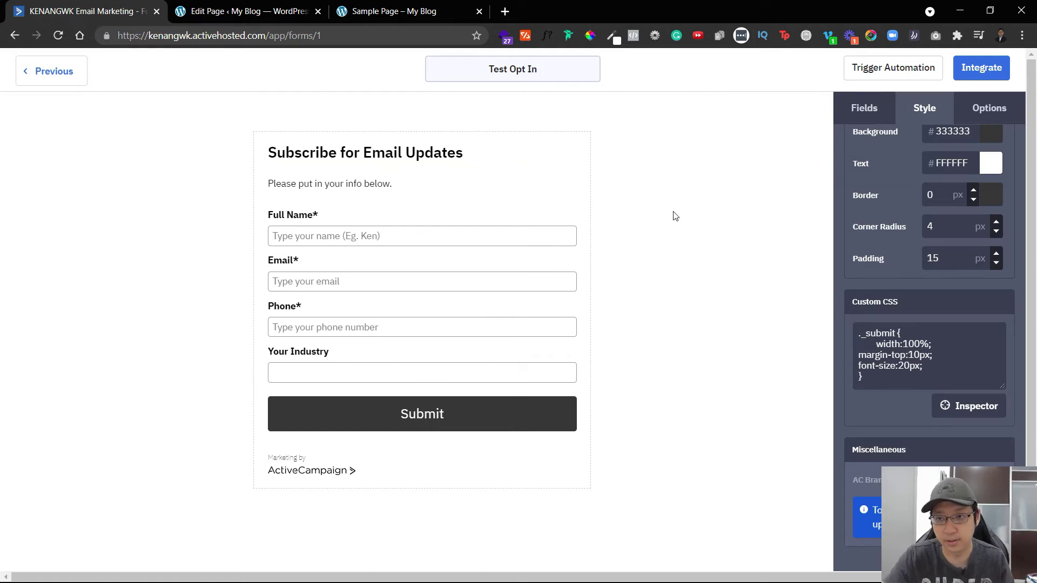
In the form's options, try Open URL as the On Submit behaviour and switch back to Show Thank You.
scroll(950, 365, down, 2)
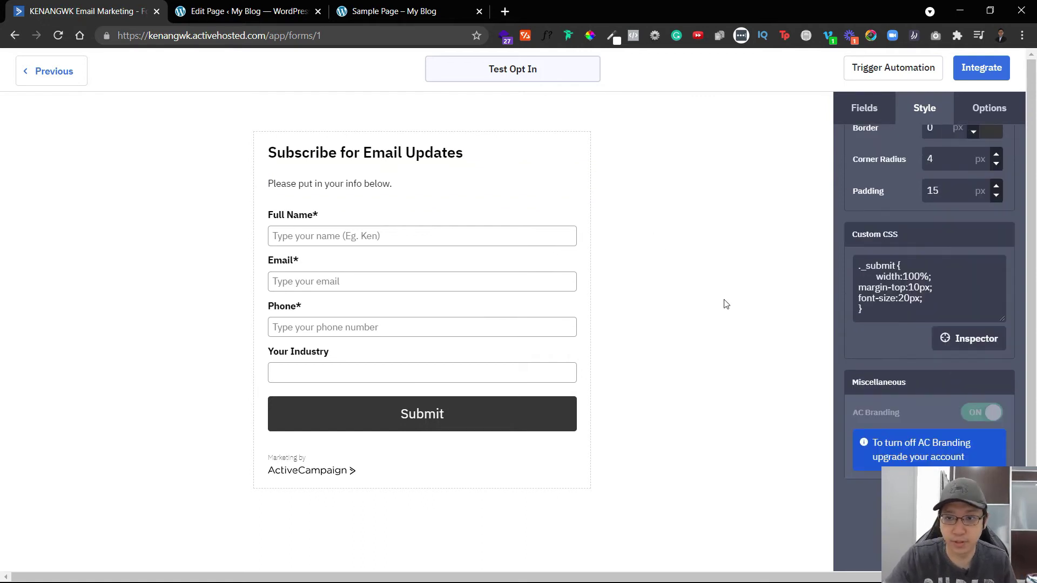
click(879, 111)
click(931, 109)
click(990, 106)
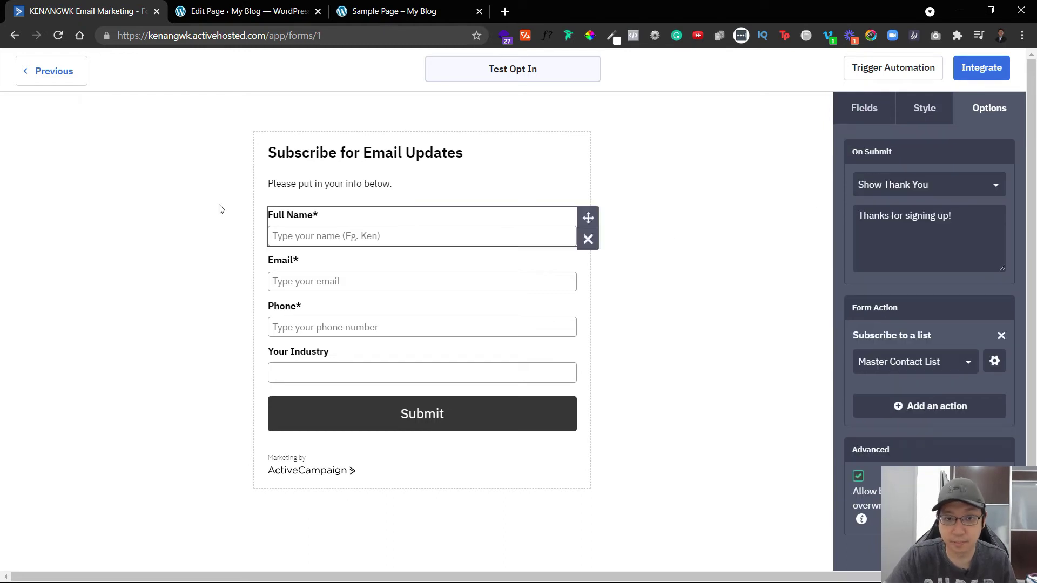
click(923, 185)
click(909, 237)
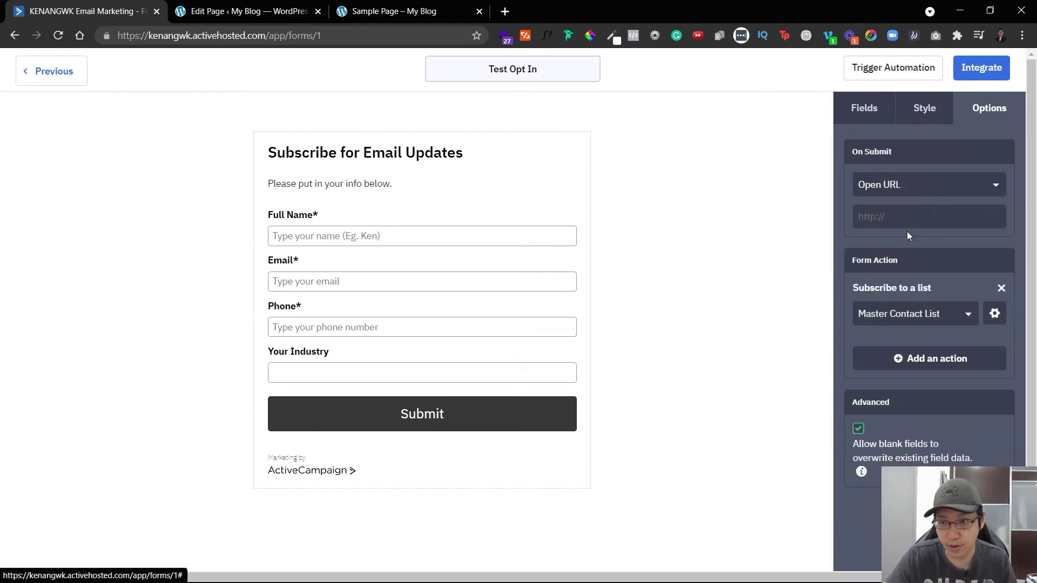
click(948, 185)
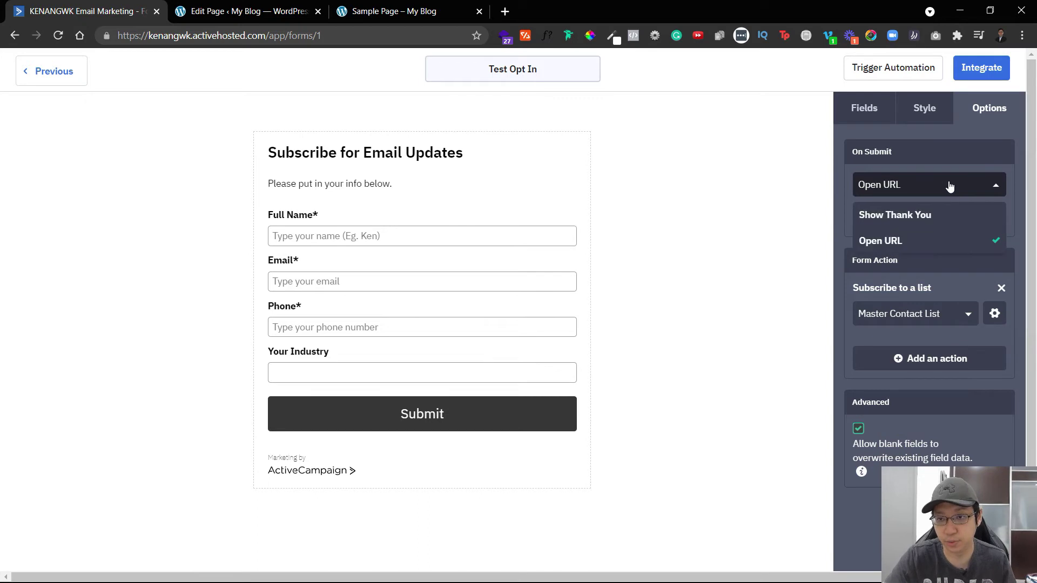
click(946, 214)
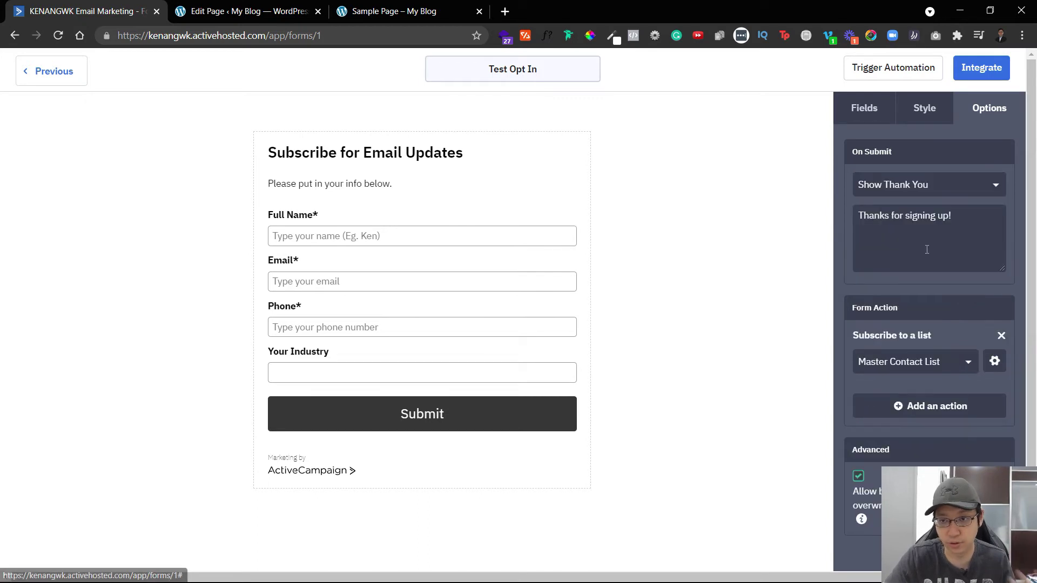
Preview the form's thank-you message and check the available On Submit choices without changing them.
click(977, 215)
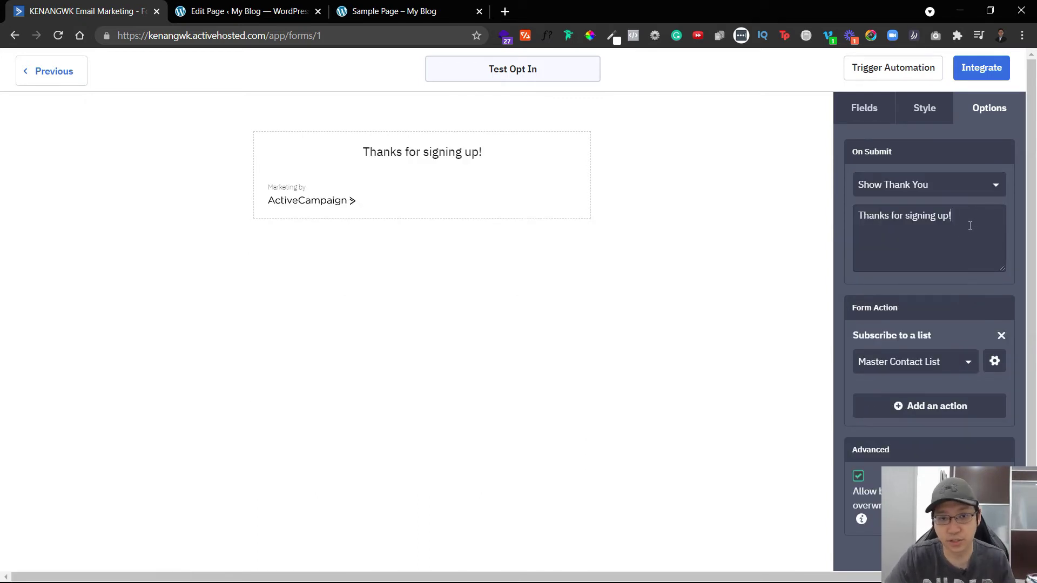
click(965, 192)
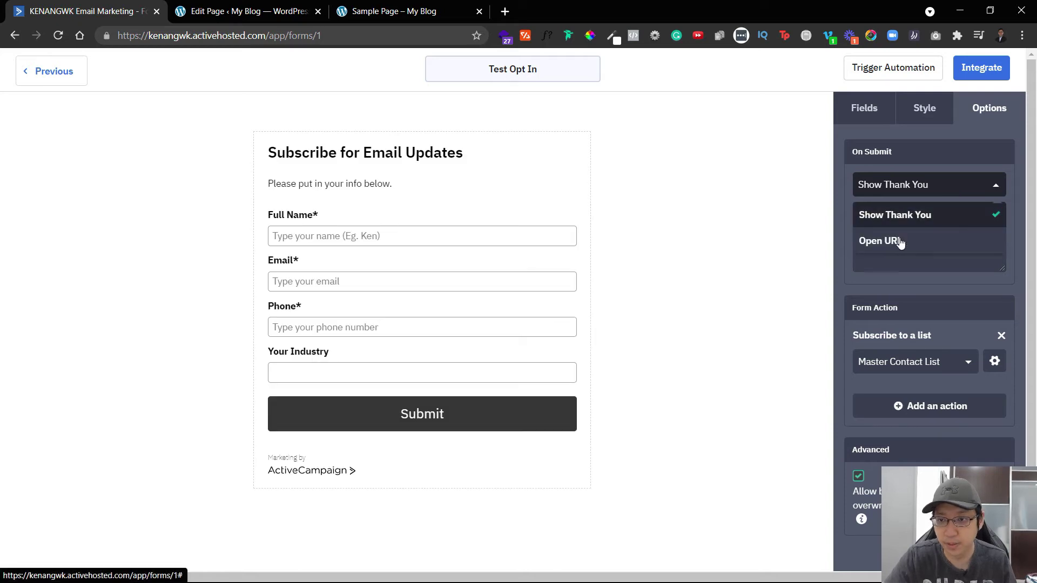
click(1015, 272)
Check which actions can be added to the form, and close the dialog without adding one.
scroll(1008, 270, down, 1)
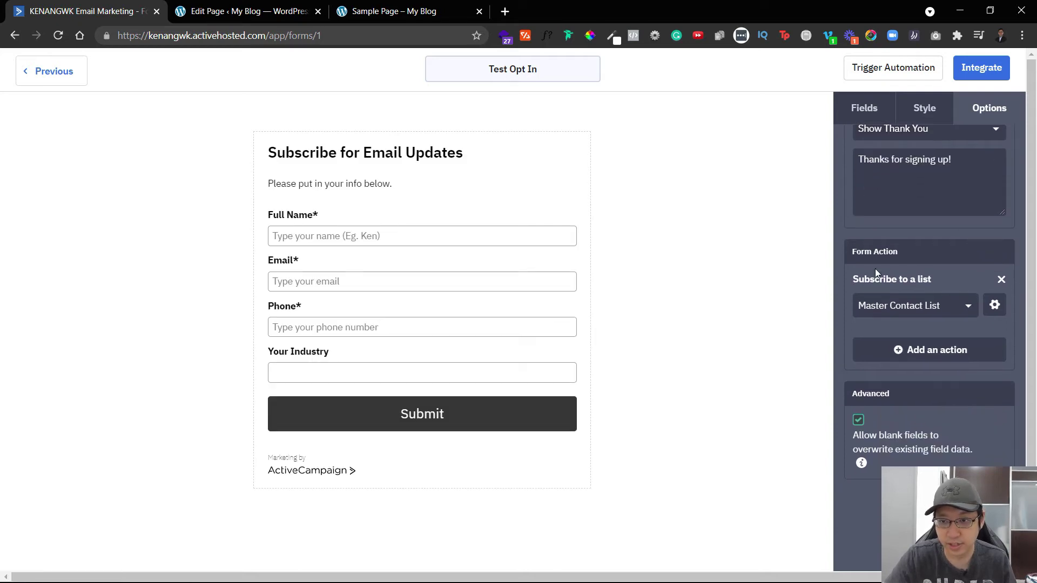
click(928, 351)
click(386, 179)
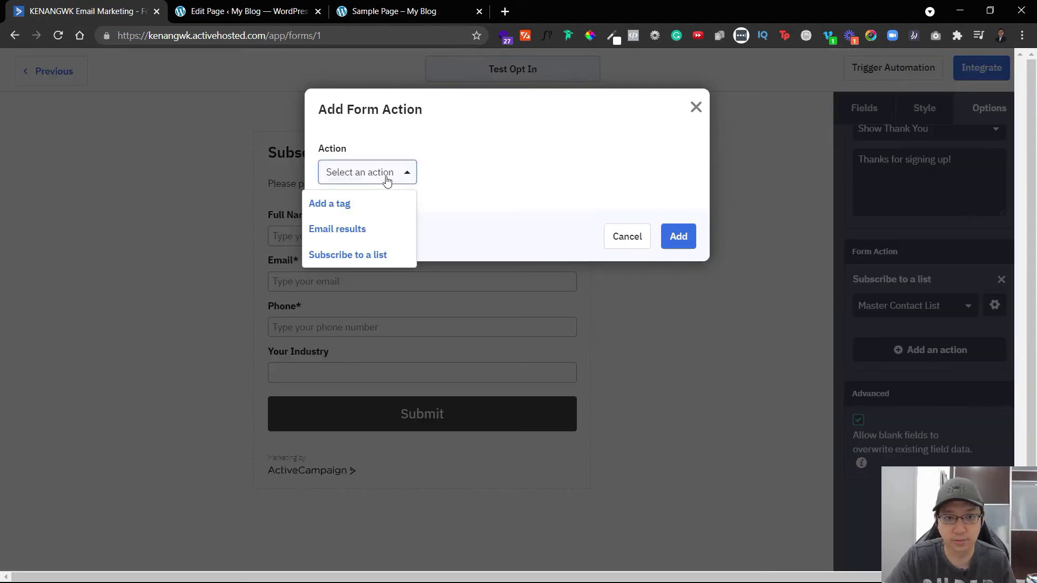
click(642, 245)
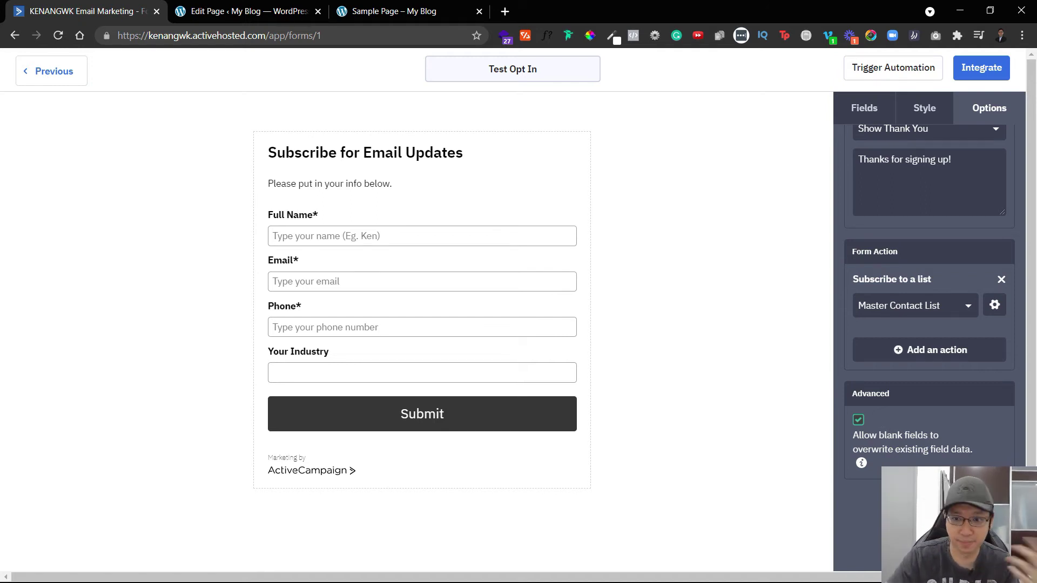
Disallow blank fields from overwriting existing data, and turn off and save Opt-in Confirmation for the Master Contact List subscription.
click(858, 420)
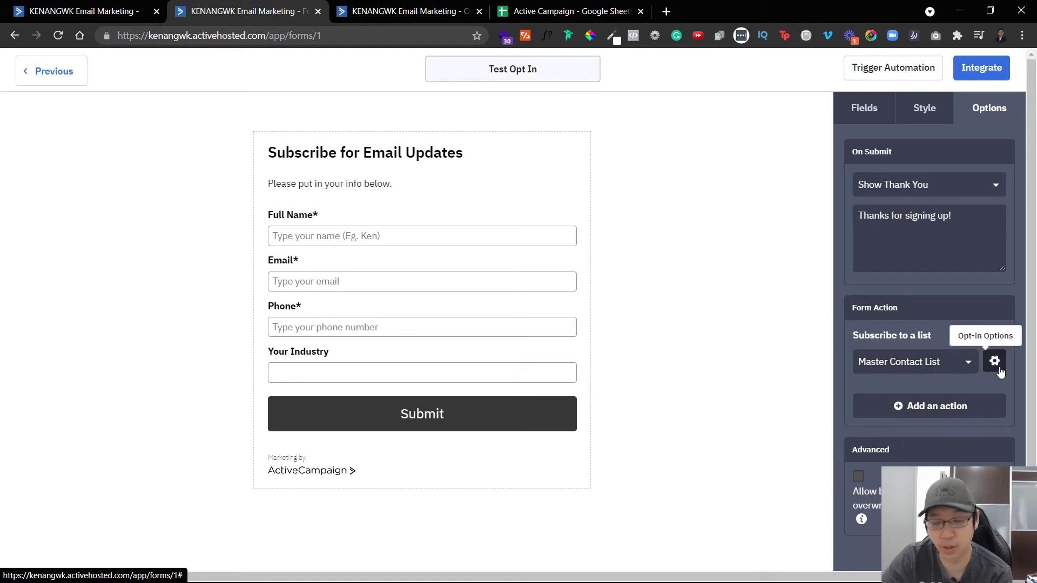
click(995, 361)
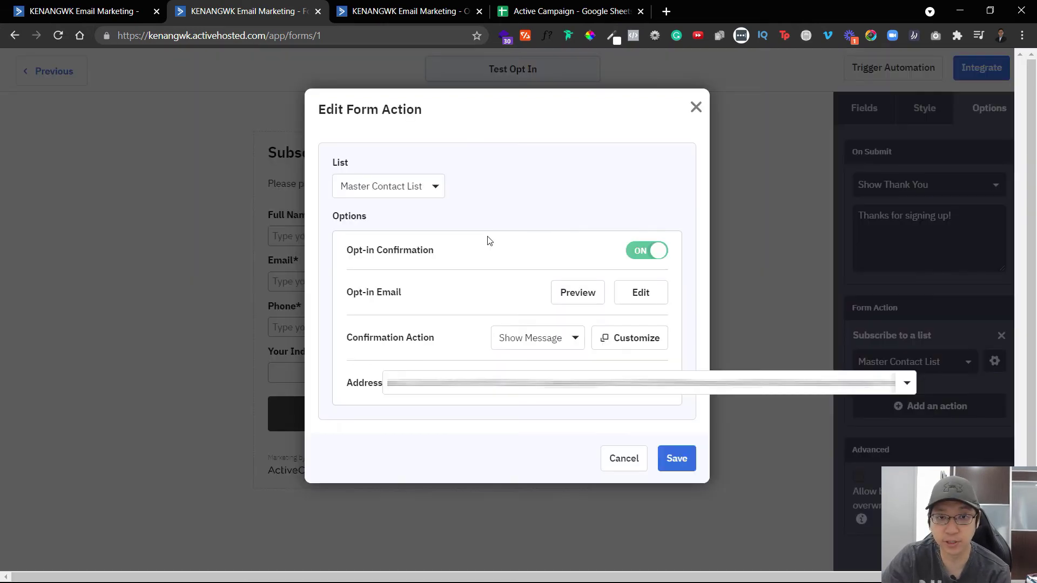
click(633, 252)
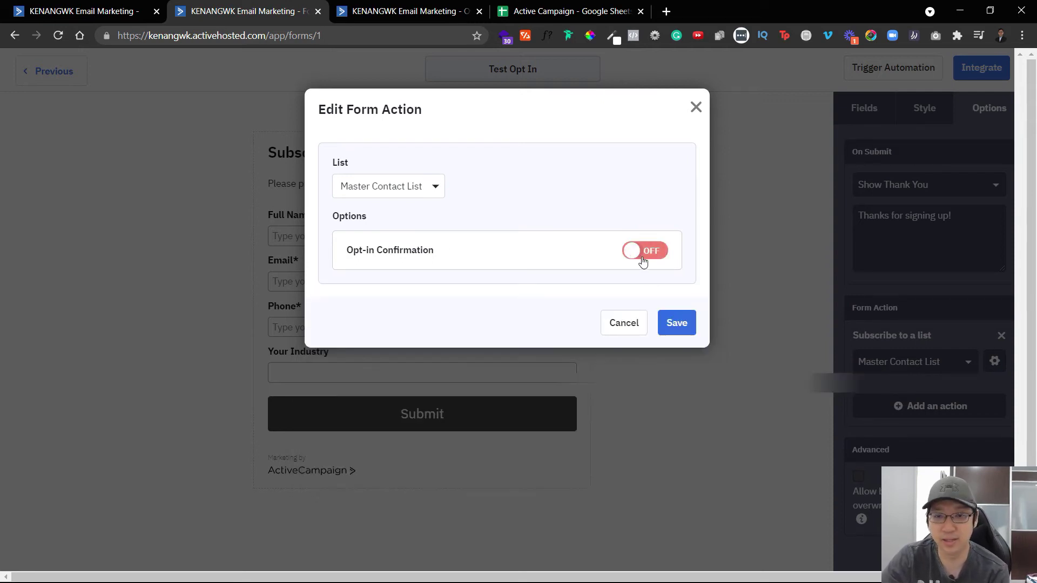
click(632, 253)
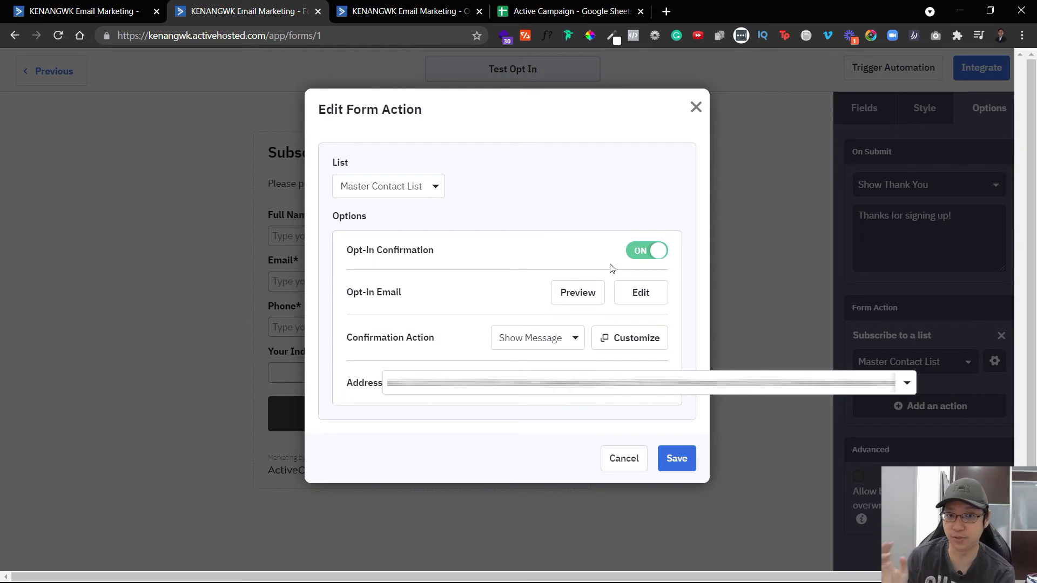
click(656, 254)
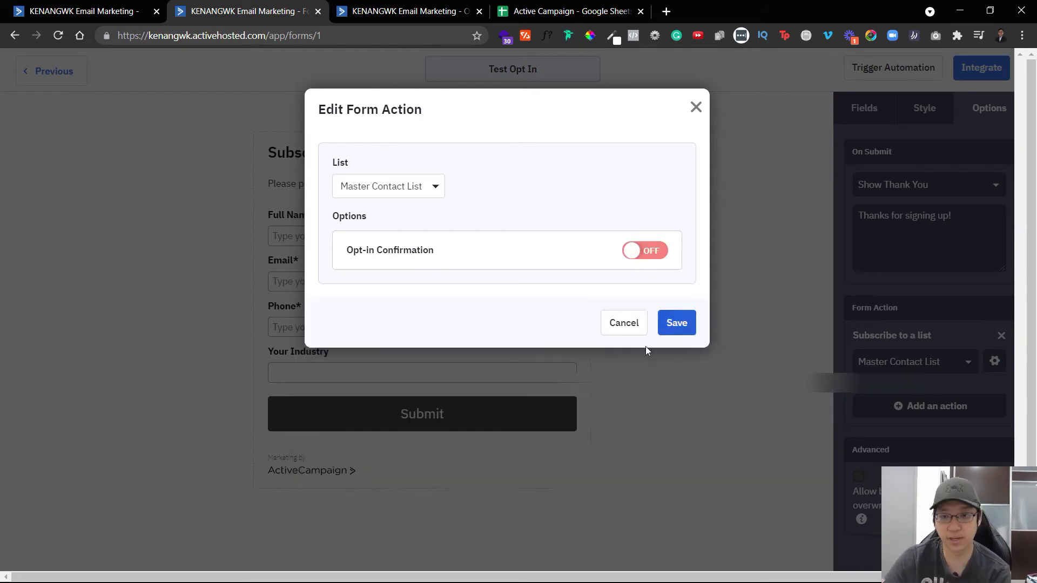
click(680, 324)
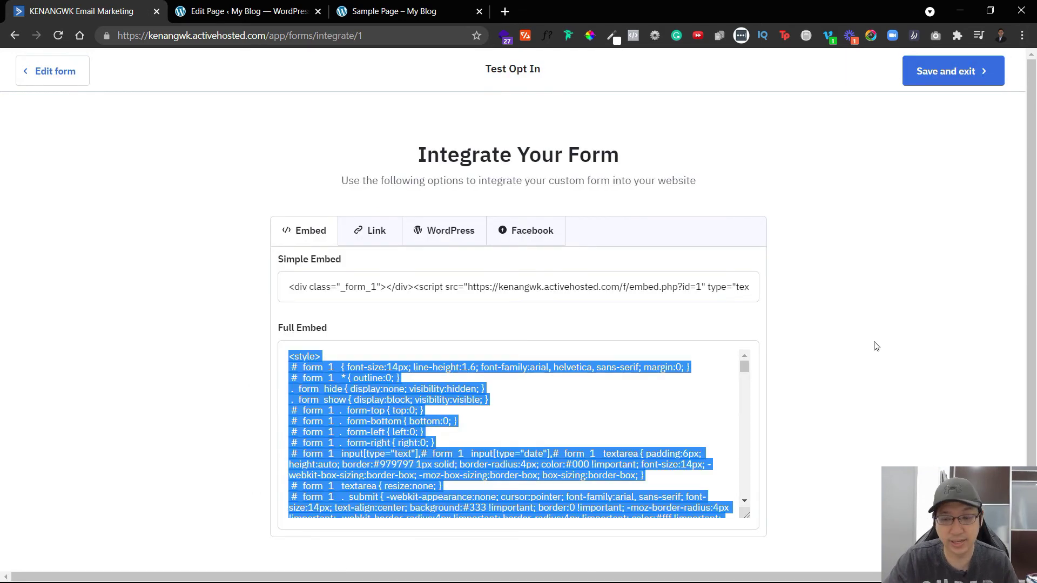
On the Integrate Your Form page, open the form's shareable link to view the hosted form, and return to the integration options.
click(816, 349)
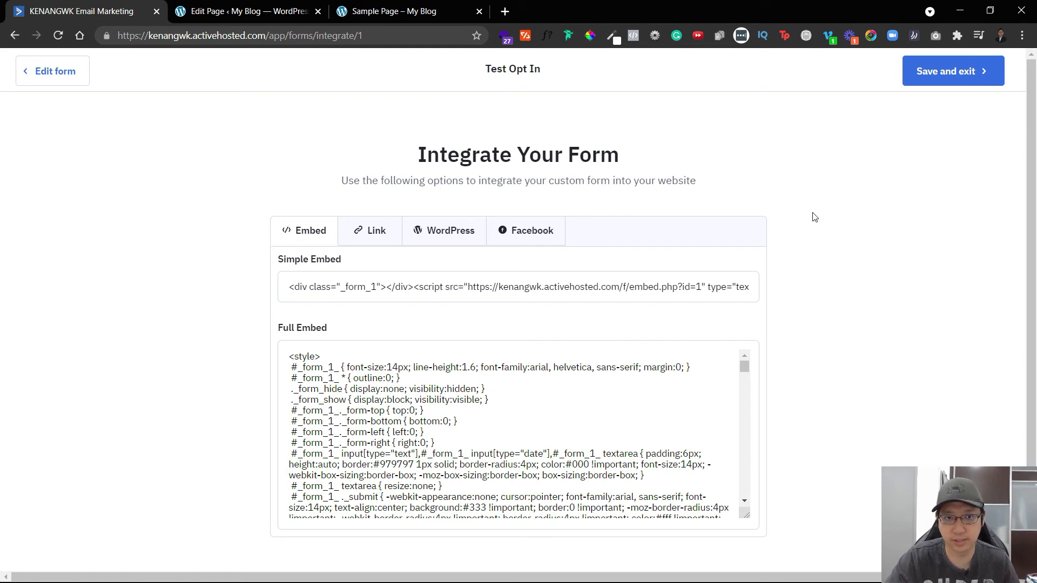
scroll(814, 218, down, 1)
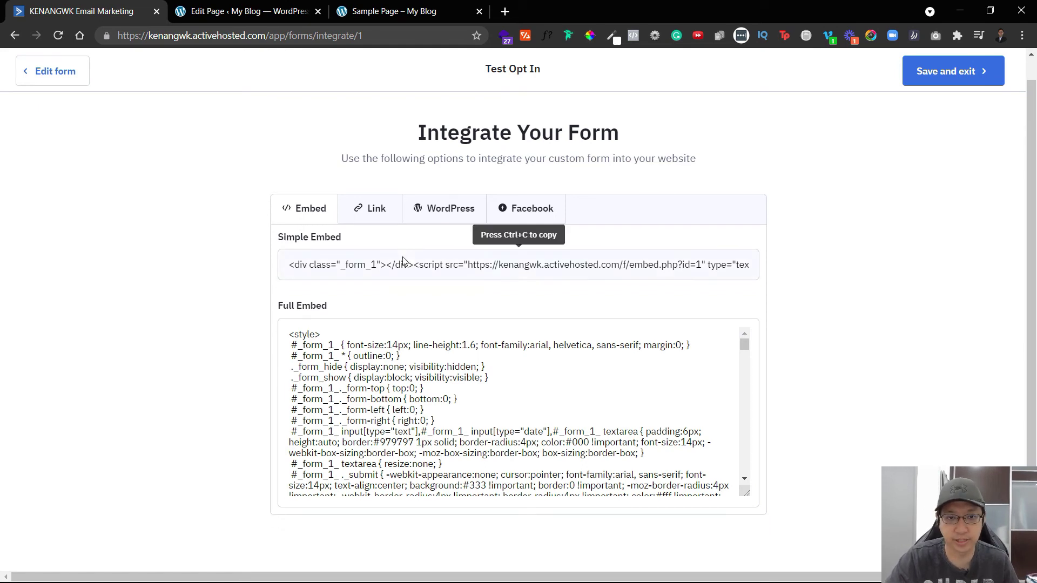
click(373, 210)
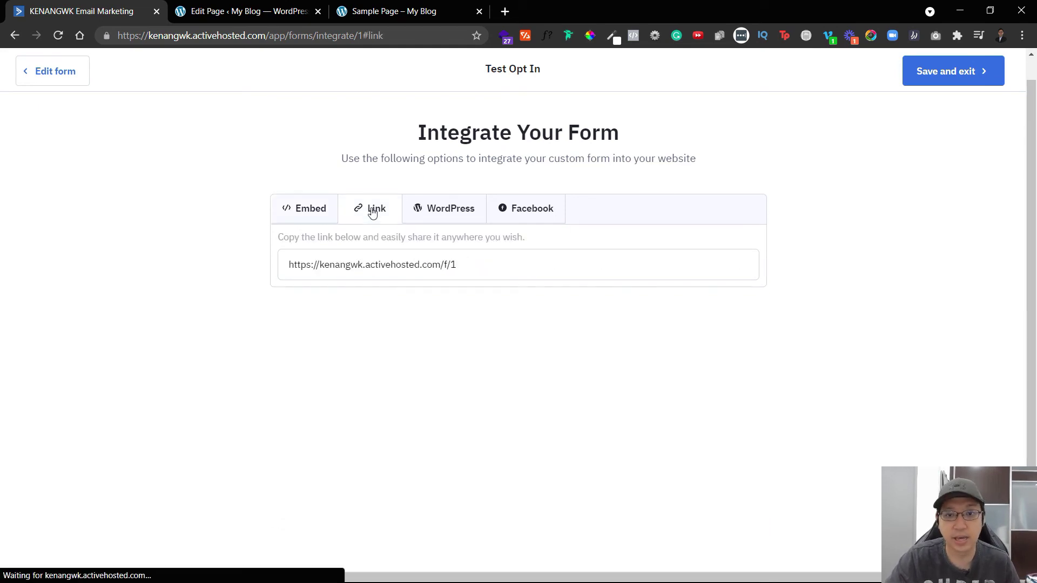
click(402, 269)
right_click(403, 268)
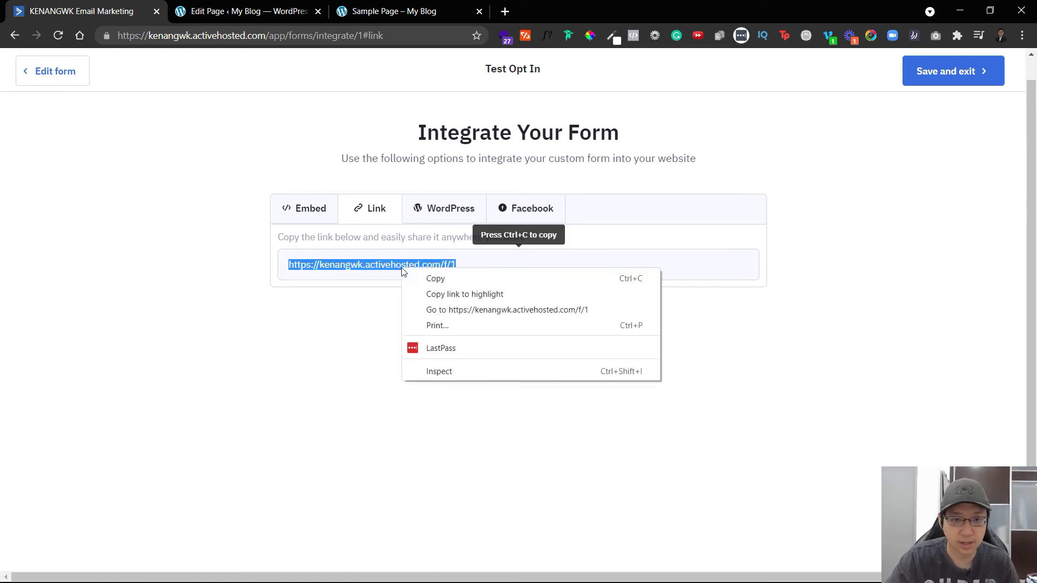
click(446, 316)
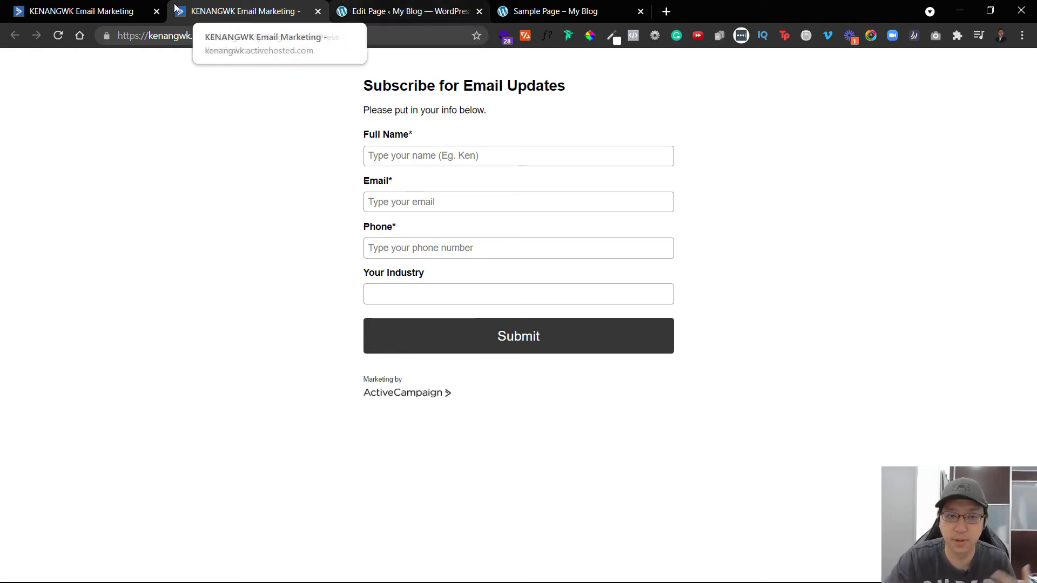
click(93, 6)
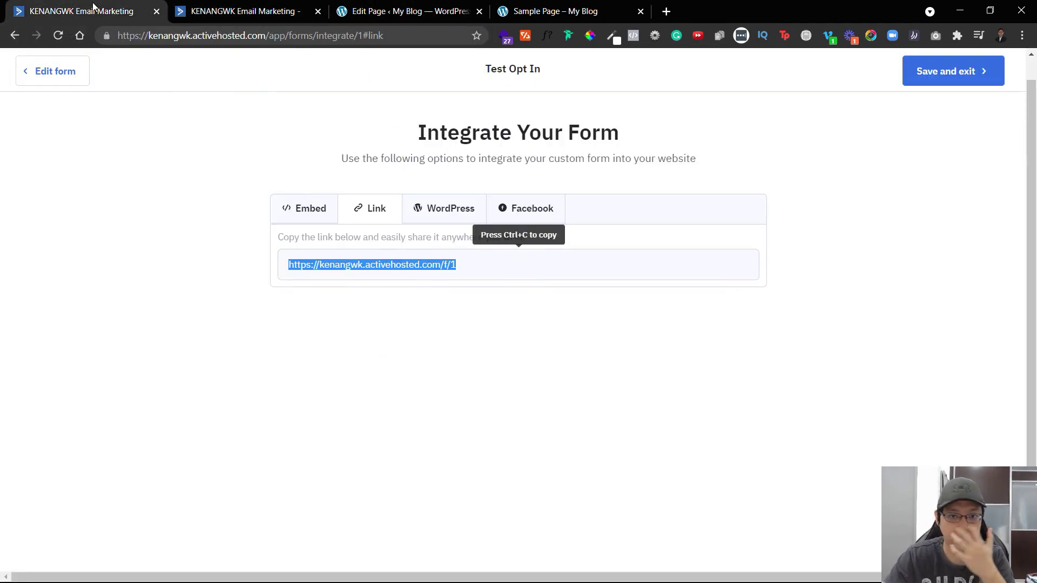
Examine the WordPress and Facebook integration options for the form.
click(459, 210)
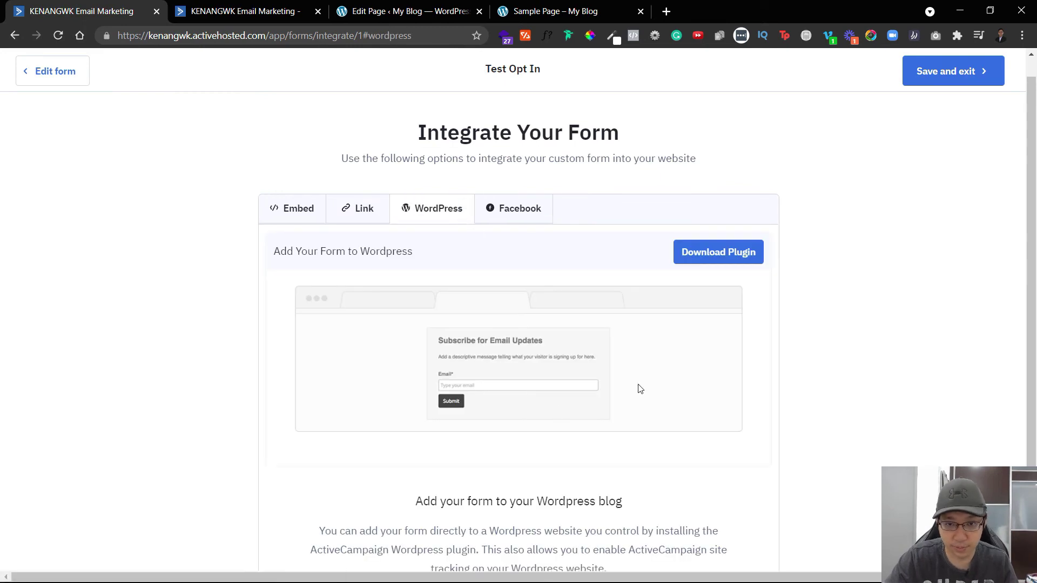
scroll(867, 363, down, 2)
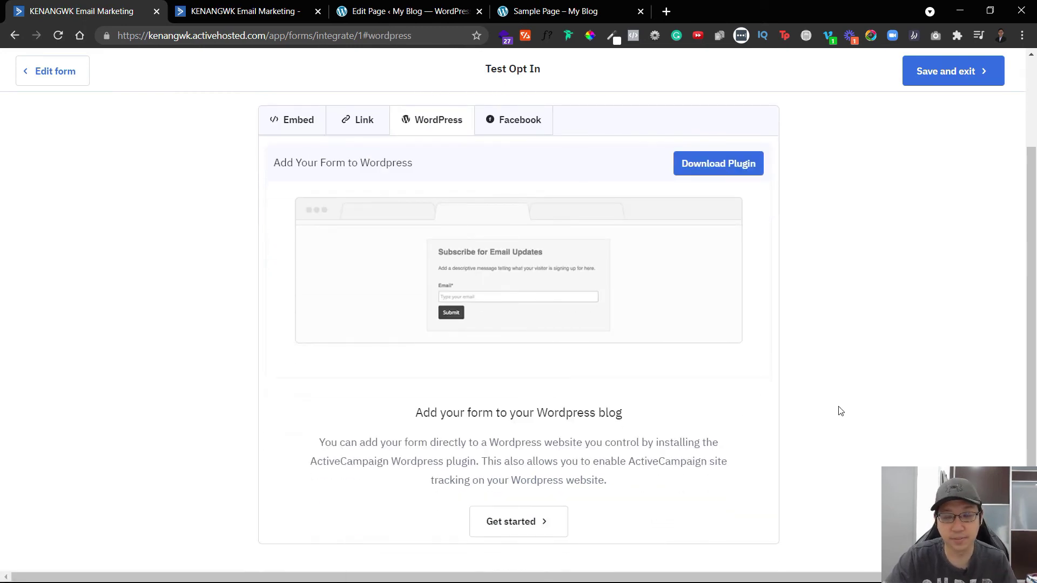
click(498, 132)
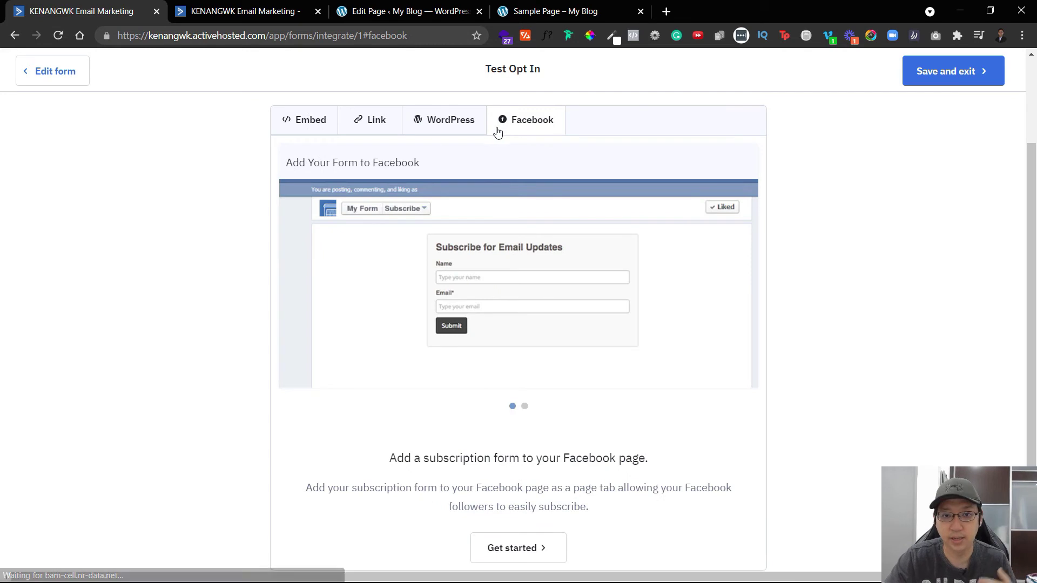
Copy the form's Simple Embed code and switch to the WordPress editor for the Sample Page.
click(311, 124)
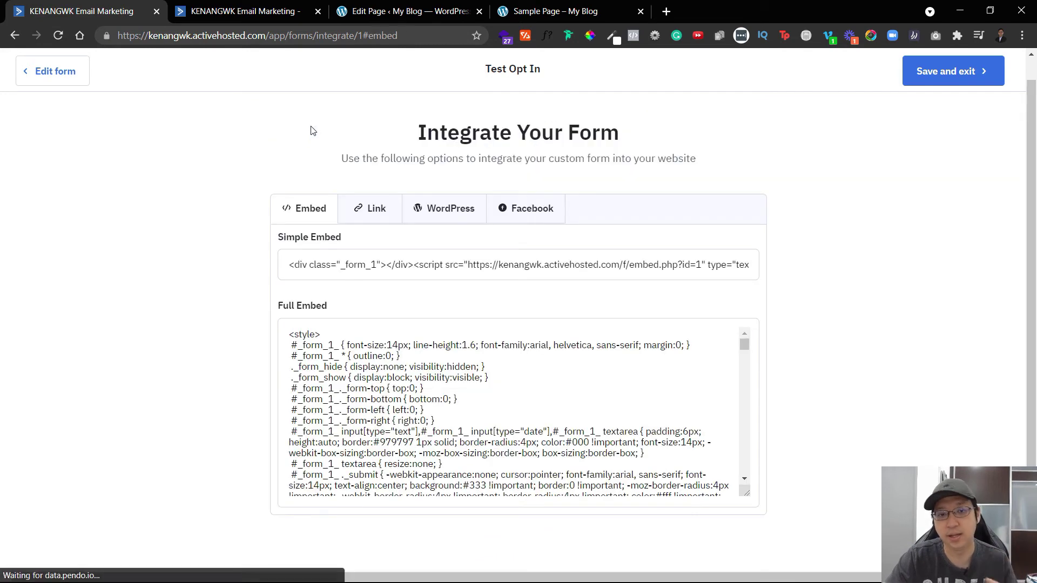
click(366, 268)
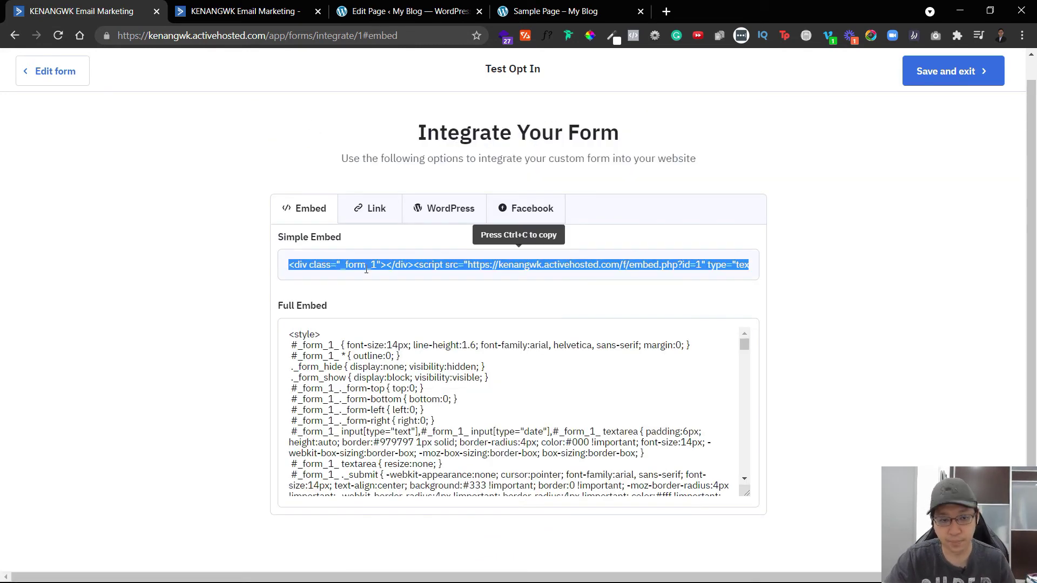
click(387, 4)
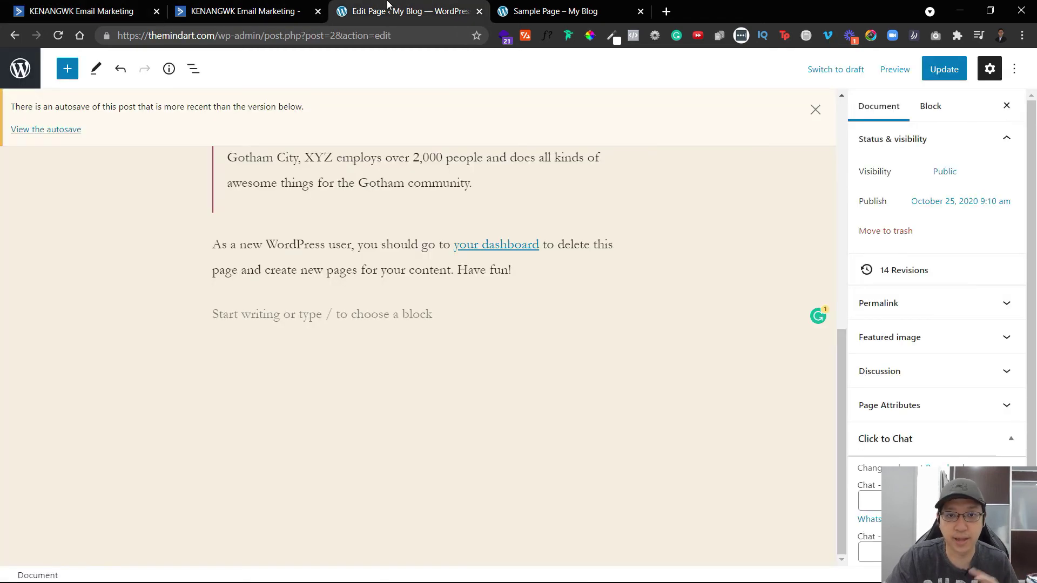
scroll(697, 351, up, 10)
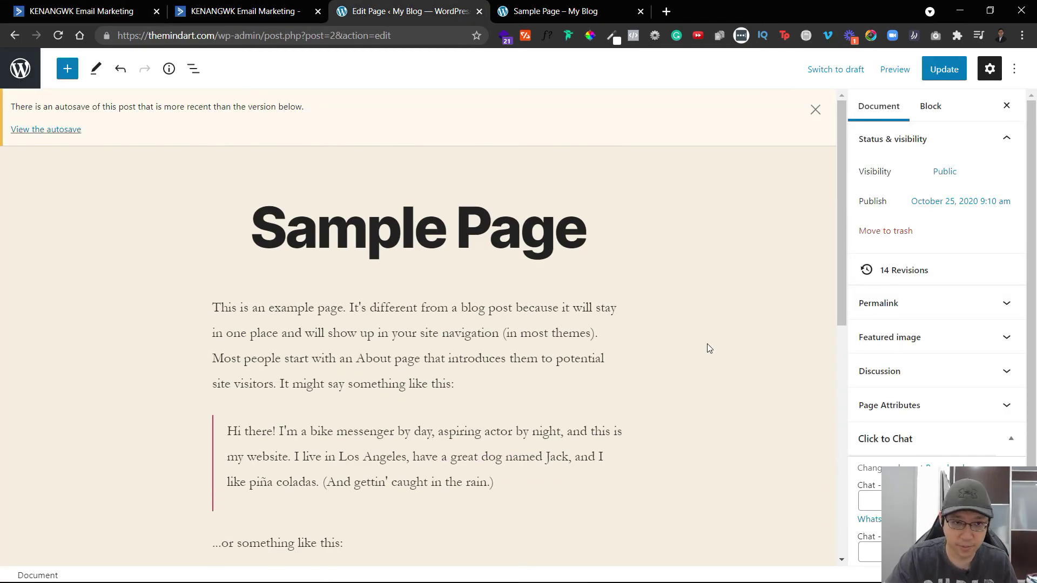
scroll(721, 346, down, 9)
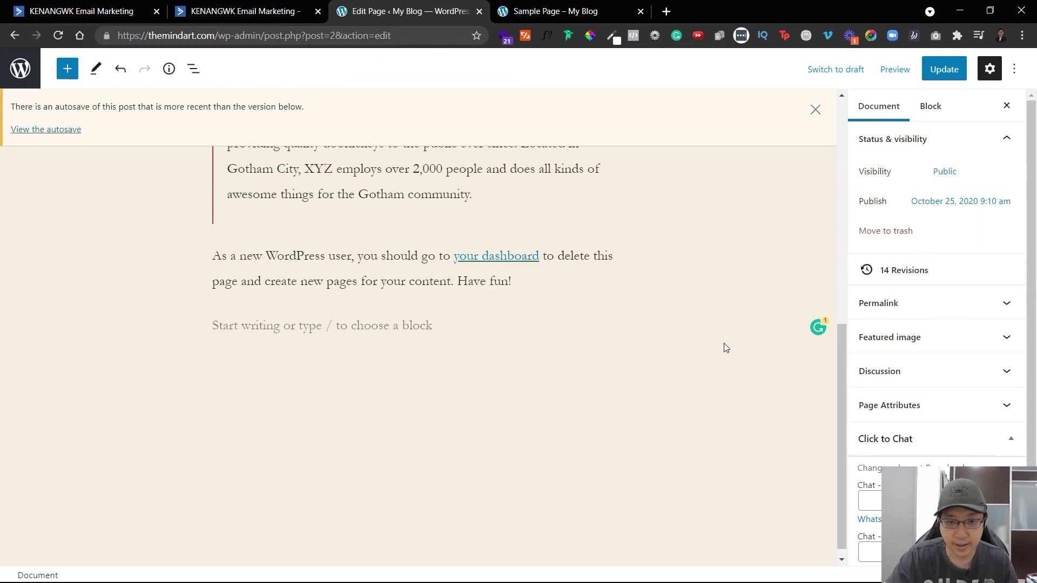
Insert a Custom HTML block after the last paragraph of the Sample Page and paste the form's Simple Embed code into it.
click(458, 326)
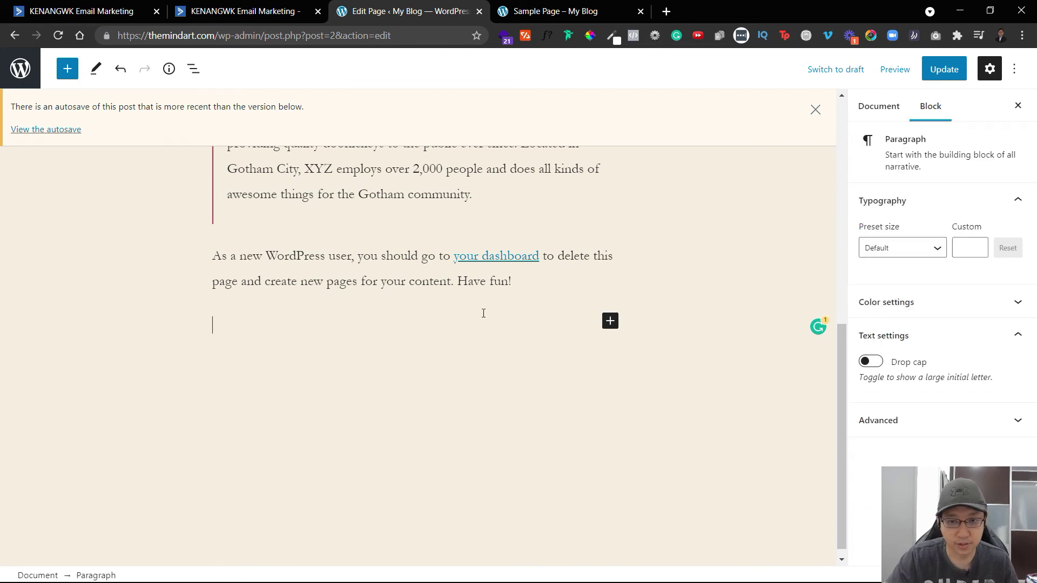
click(608, 320)
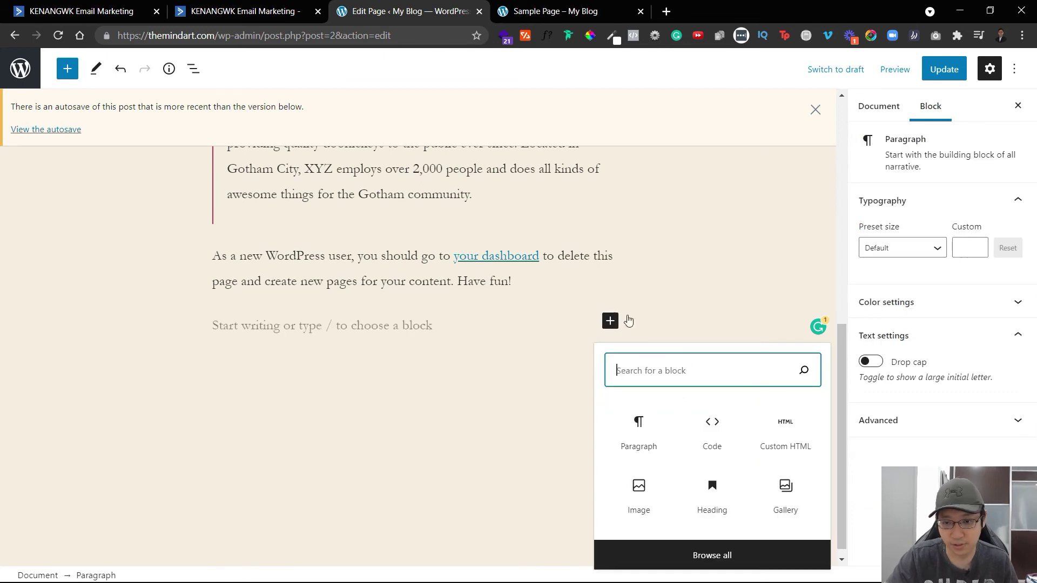
click(791, 436)
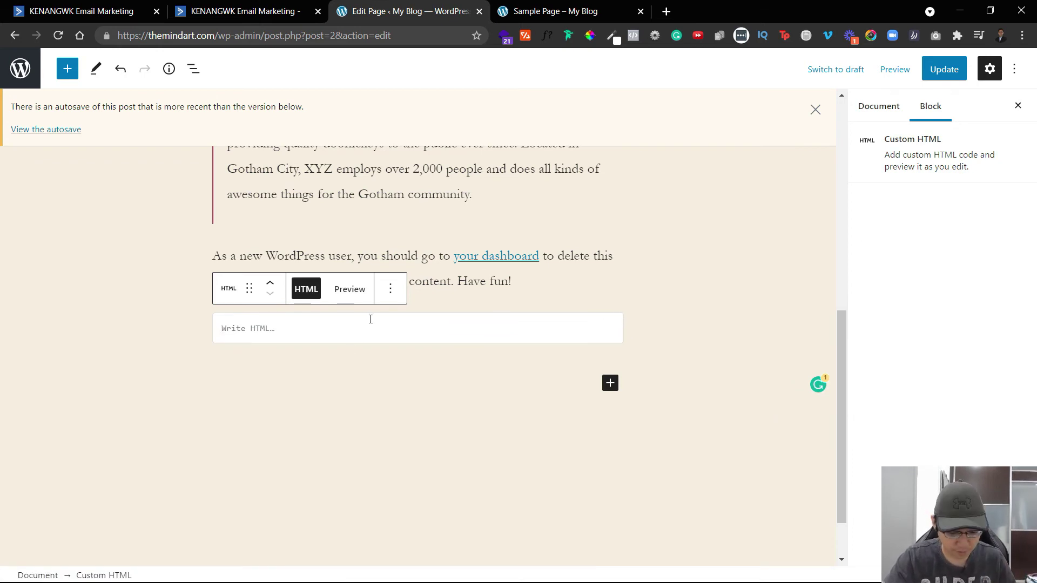
text(<div class="_form_1"></div><script src="https://kenangwk.activehosted.com/f/embed.php?id=1" type="text/javascript" charset="utf-8"></script>)
click(717, 282)
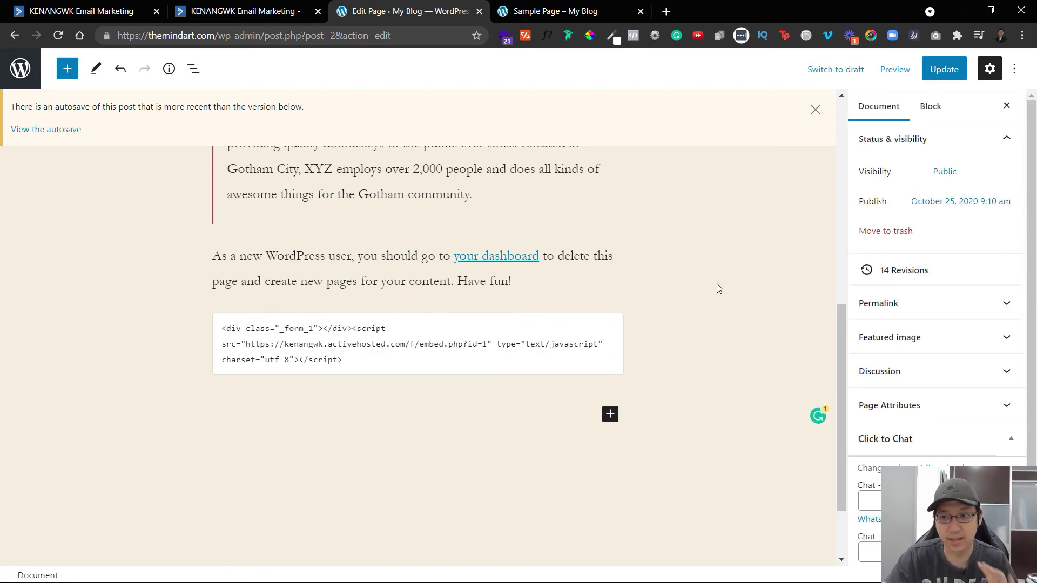
Update the Sample Page and preview it in a new tab to view the embedded form.
click(950, 73)
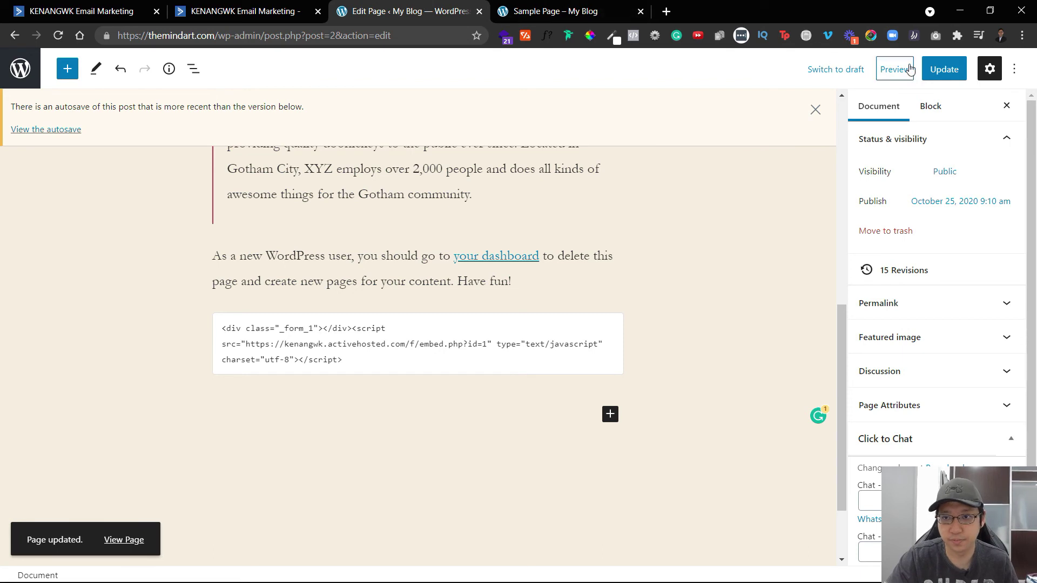
click(895, 69)
click(818, 200)
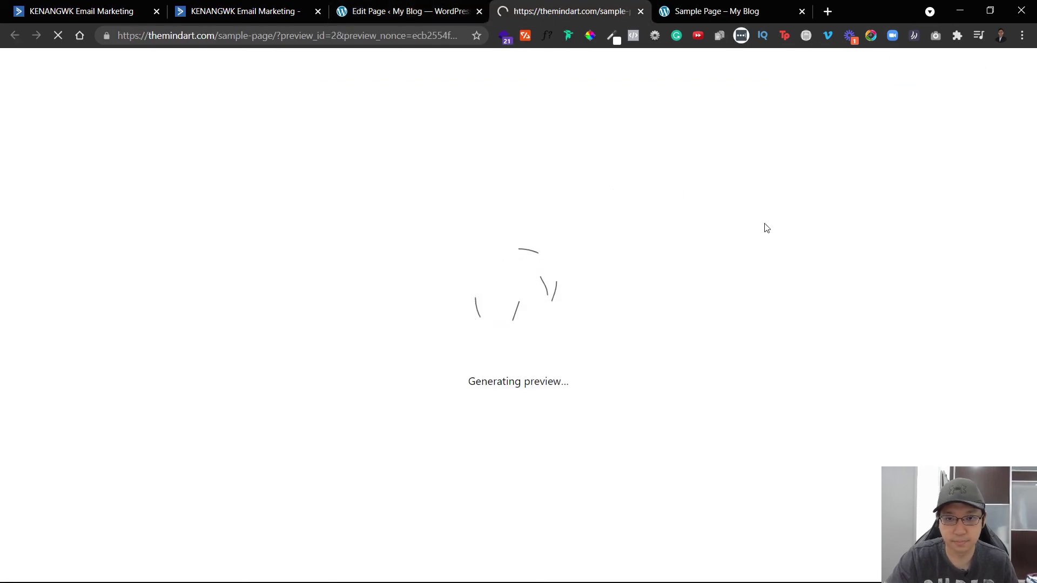
scroll(843, 273, up, 2)
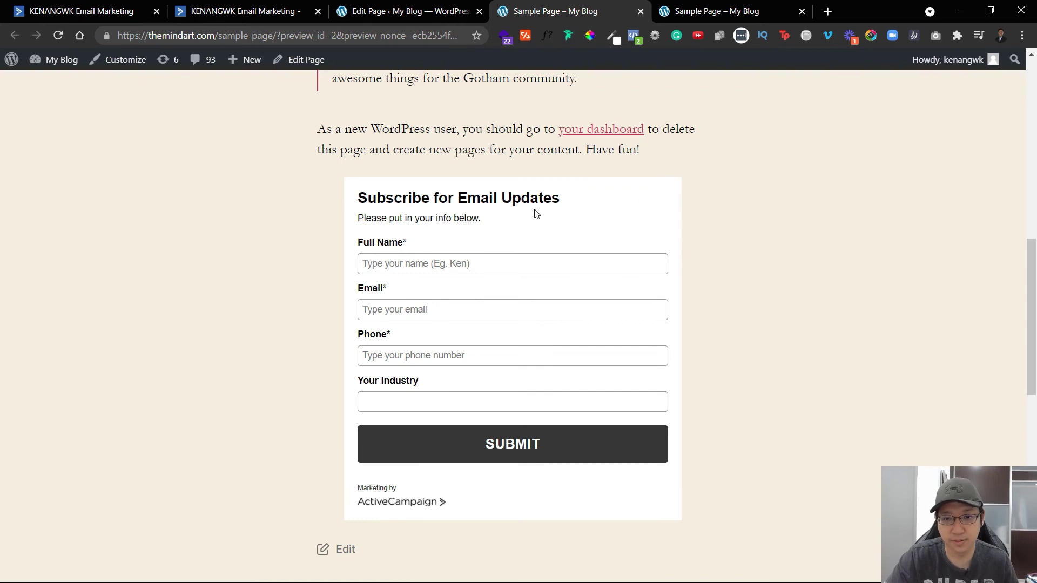
Return to the ActiveCampaign form editor and check the transparency option for the form's background colour without applying it.
click(81, 10)
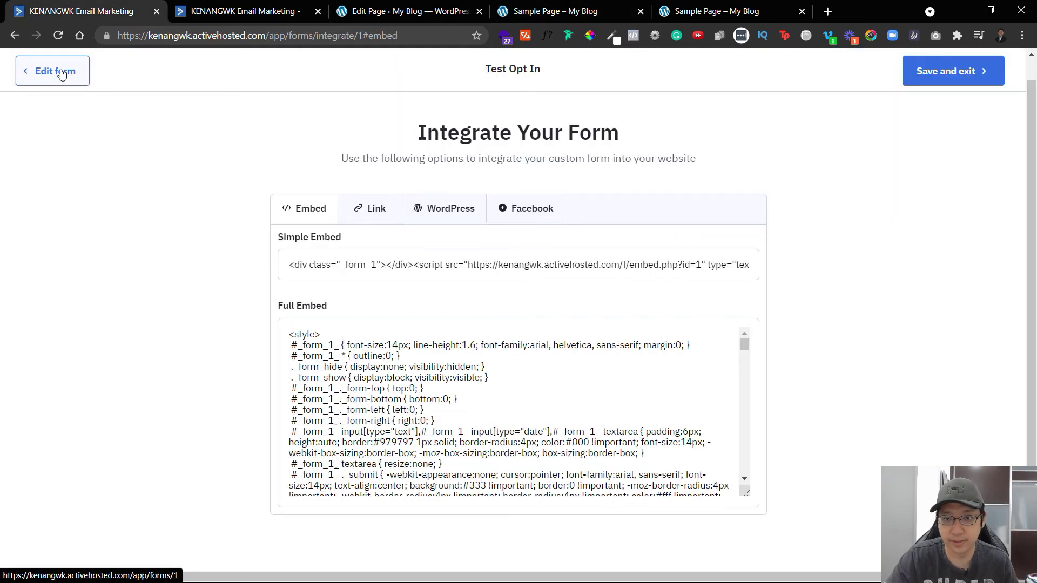
click(61, 74)
click(928, 110)
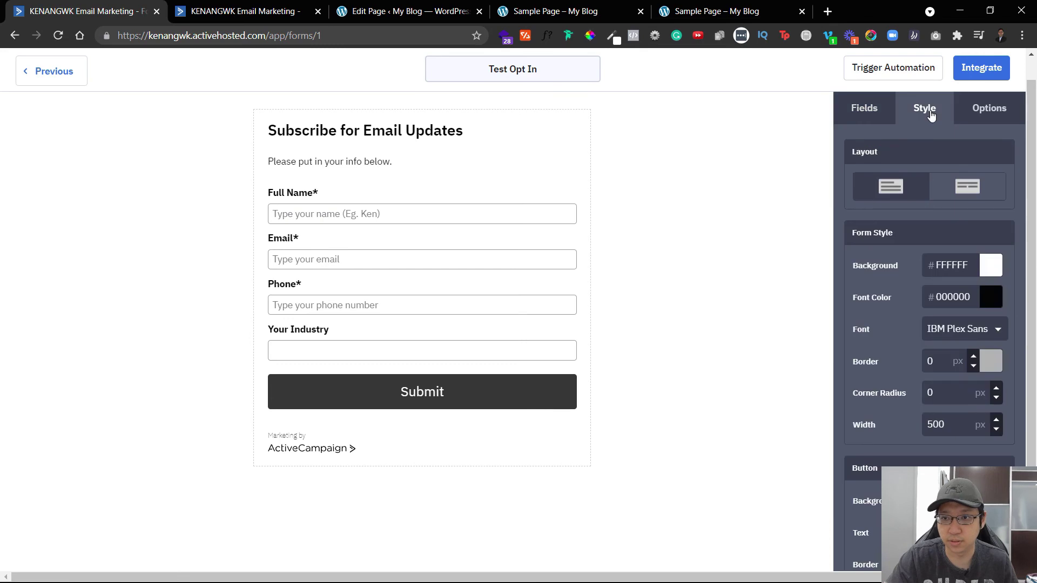
click(997, 274)
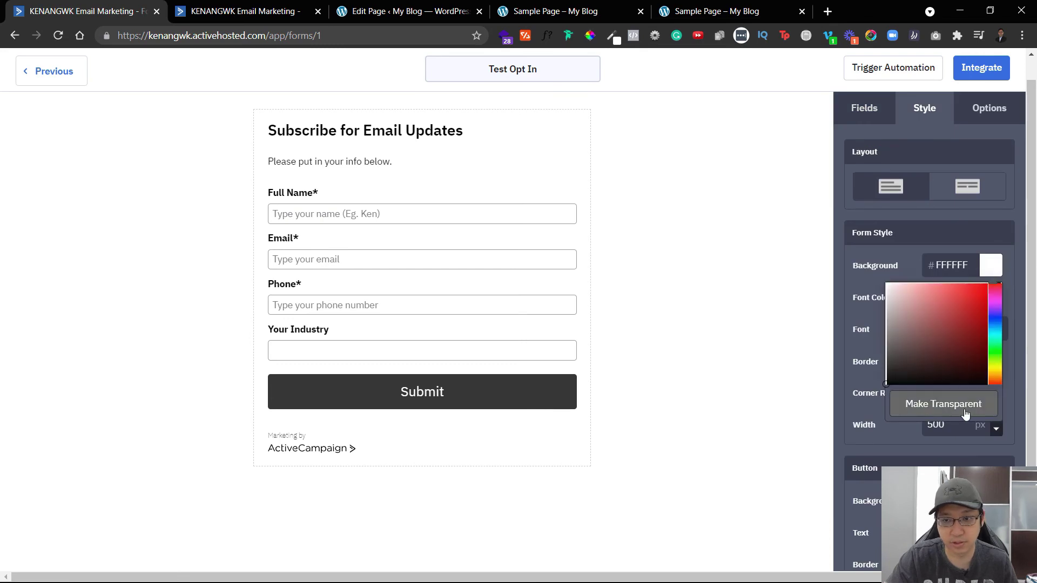
click(652, 216)
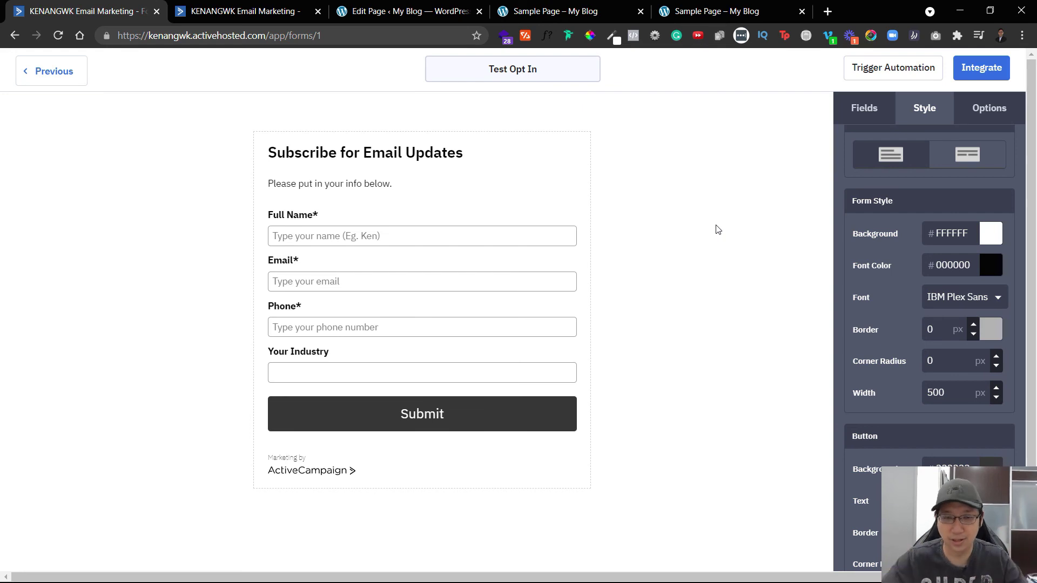
Switch back to the Sample Page preview, close the extra Sample Page tab and examine the embedded form.
click(583, 10)
click(641, 11)
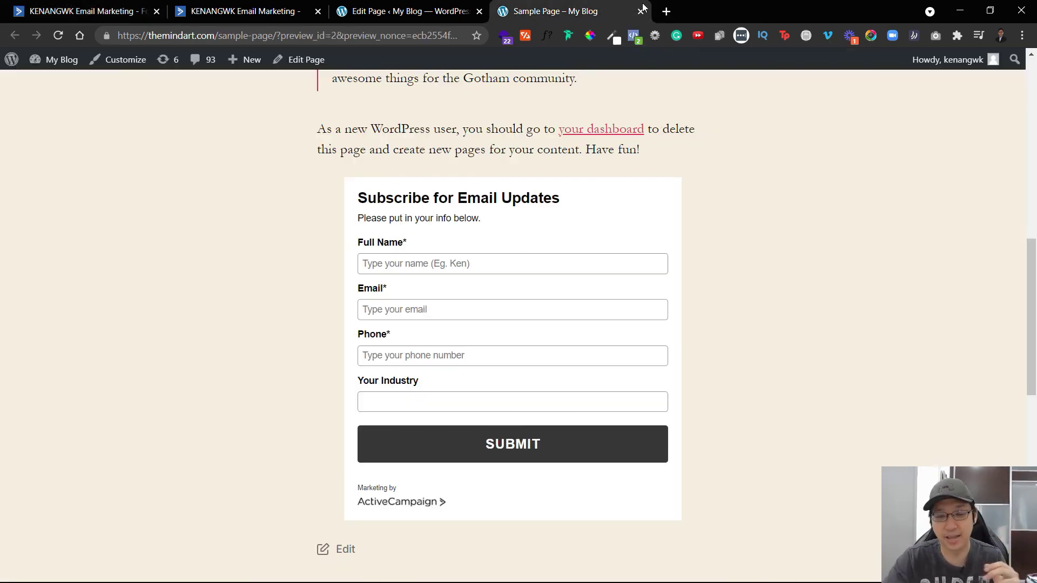
scroll(775, 416, down, 1)
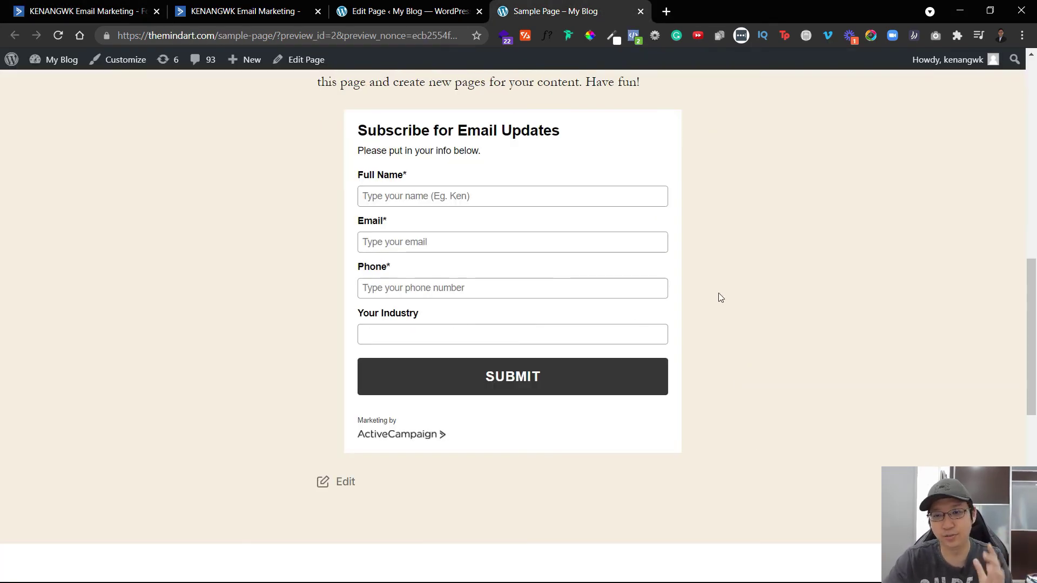